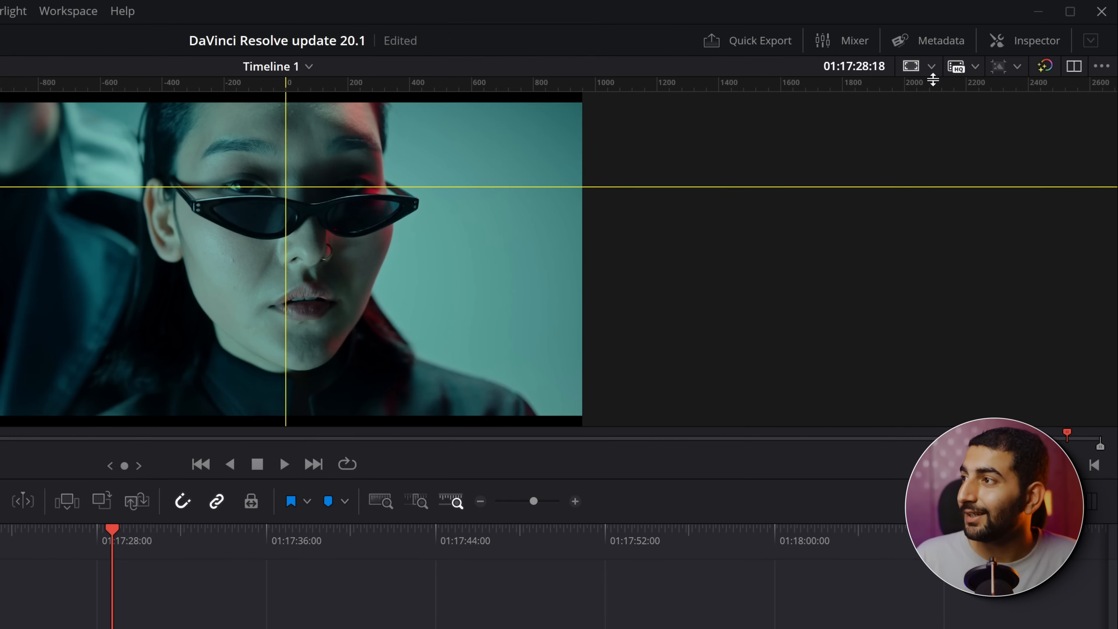
- Toggle the viewer's guides and rulers in the overlay options, leaving the guides shown and the rulers hidden
left_click(932, 67)
left_click(953, 373)
left_click(953, 372)
left_click(909, 368)
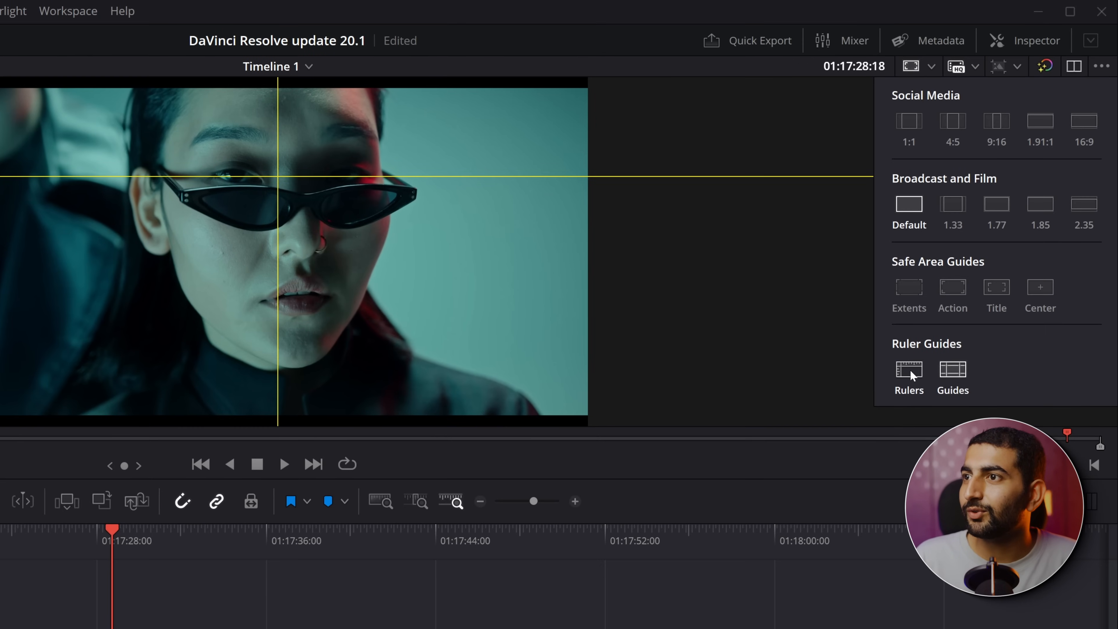
left_click(909, 368)
left_click(909, 369)
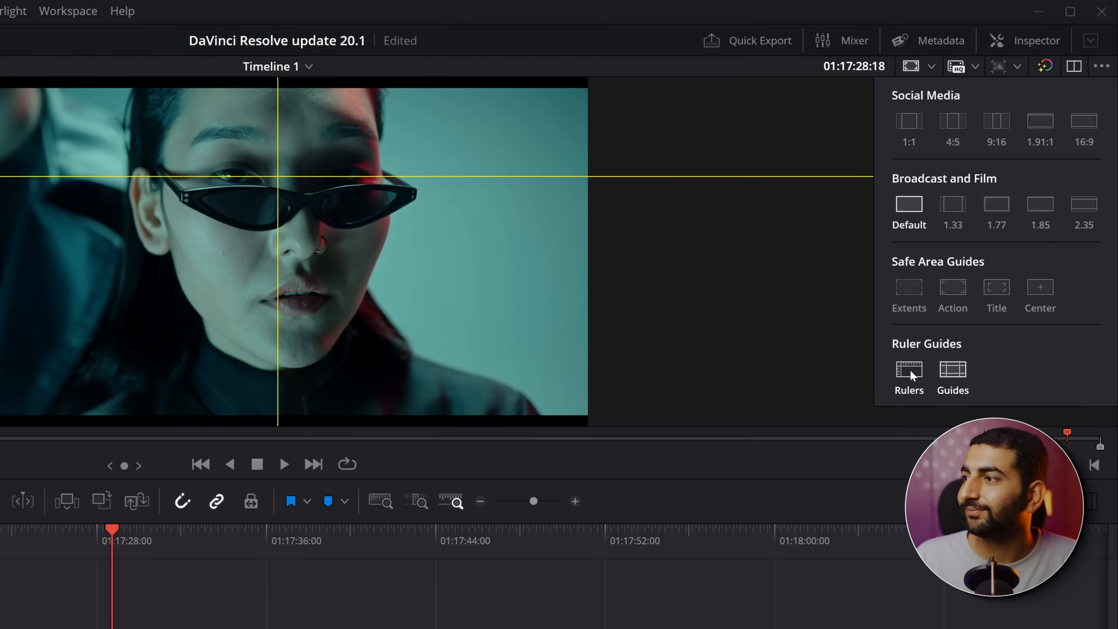
- Toggle the viewer's overlay display as a whole, leaving it switched off
left_click(906, 63)
left_click(906, 64)
left_click(905, 64)
left_click(906, 64)
left_click(906, 64)
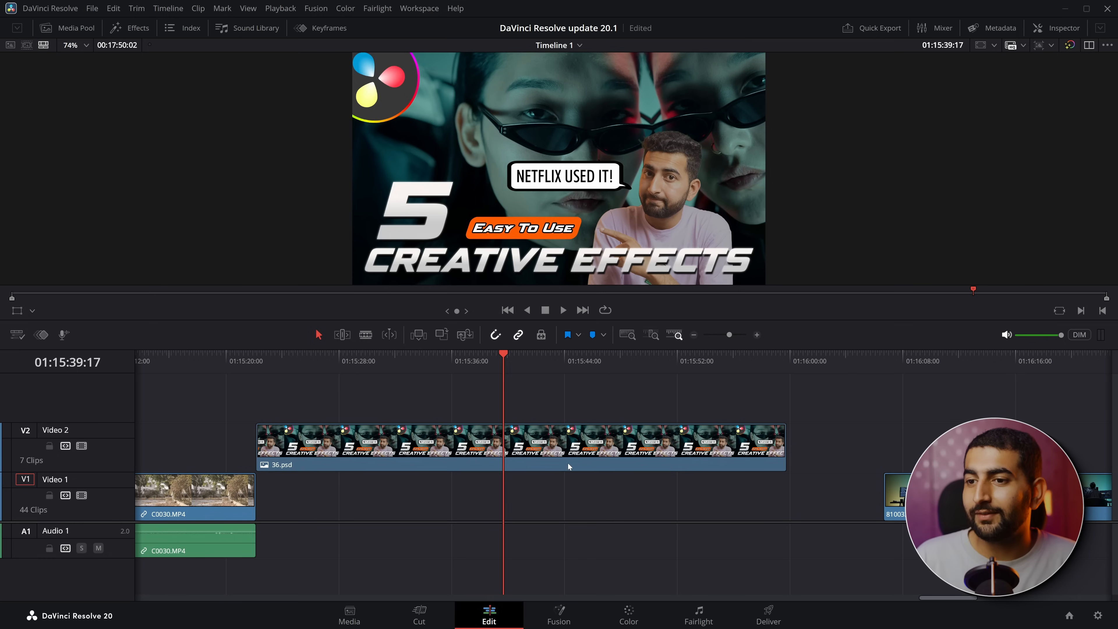
- Switch to Photoshop and delete the "NETFLIX USED IT!" text, then hide the speech bubble in 36.psd
left_click_drag(514, 364, 535, 364)
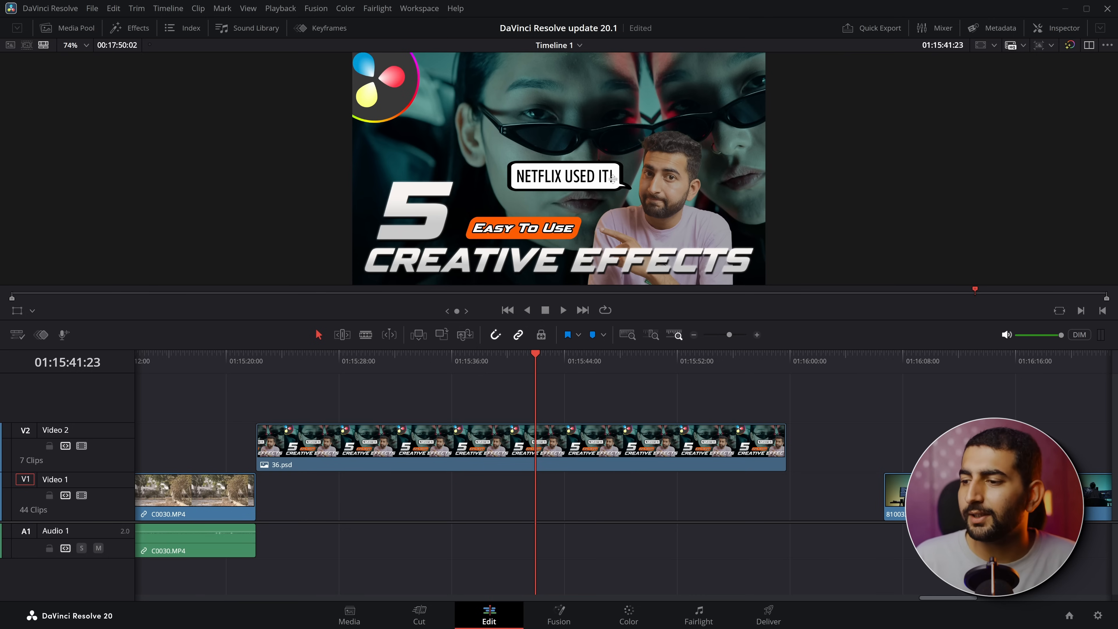
key("alt+Tab")
left_click(545, 336)
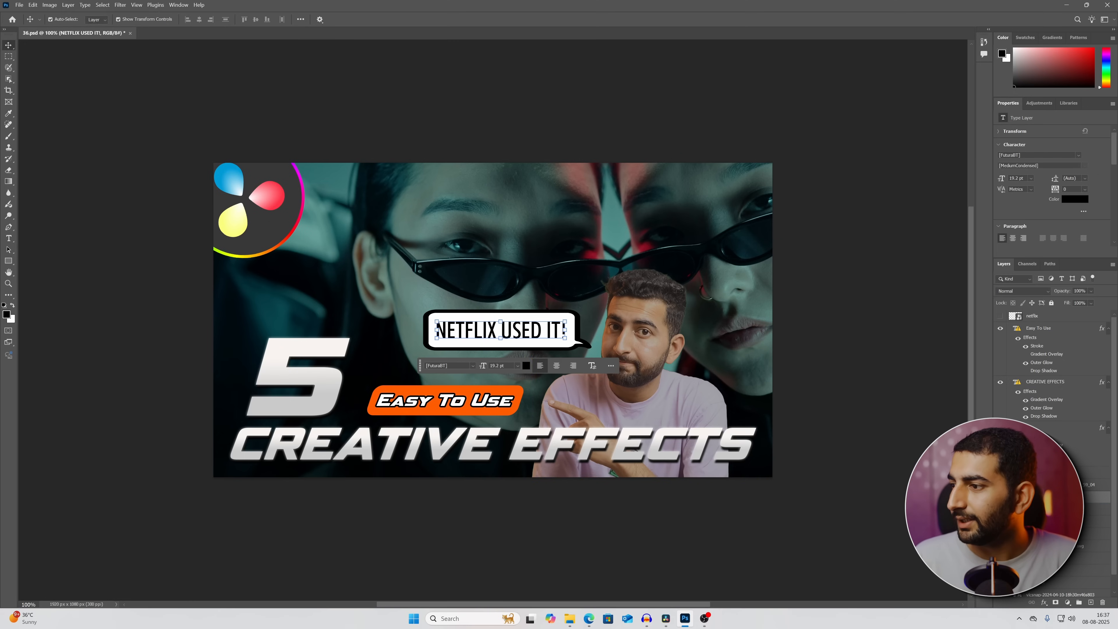
key("Return")
key("BackSpace")
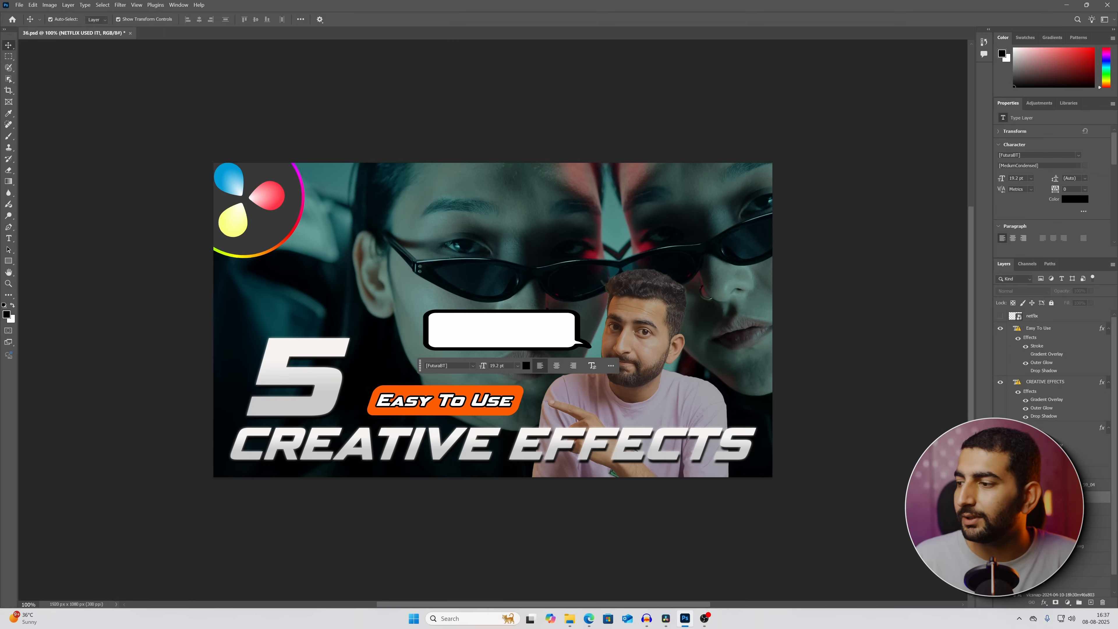
left_click(1000, 509)
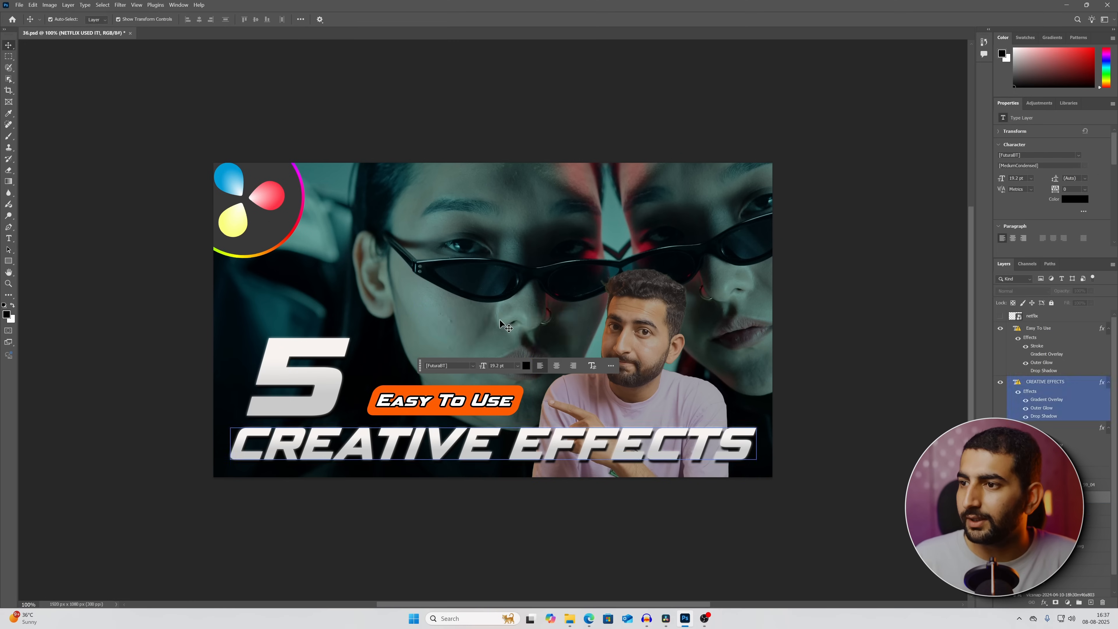
- Save 36.psd and switch back to DaVinci Resolve
key("ctrl")
key("ctrl+s")
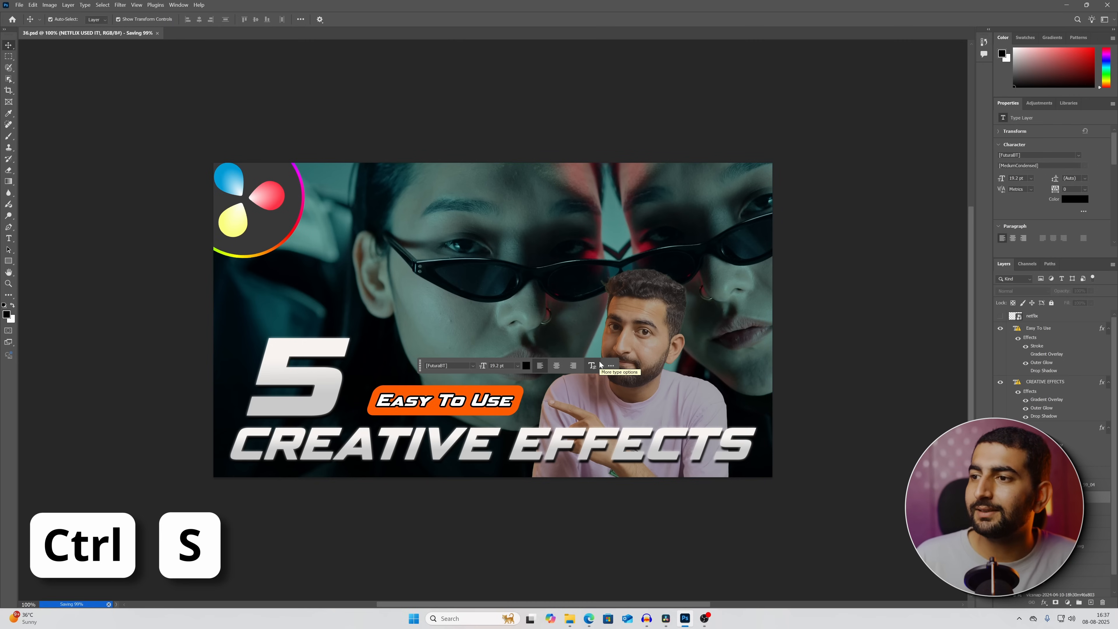
left_click(666, 619)
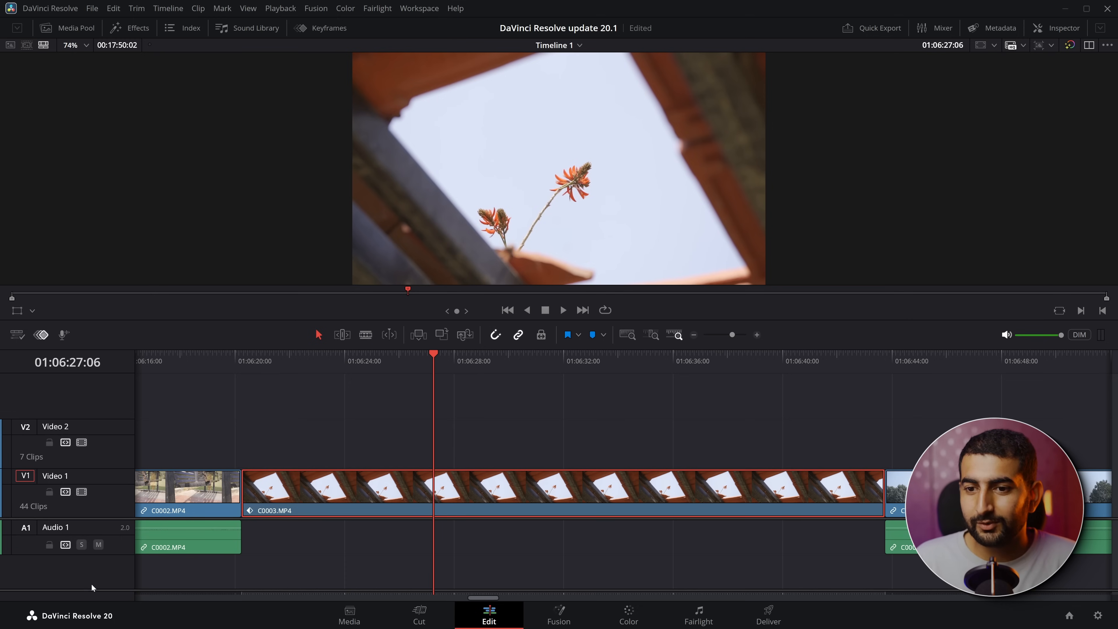
- Expand the keyframe lanes beneath the timeline and move the playhead to 01:06:27:02 within clip C0003.MP4
left_click_drag(93, 582, 118, 497)
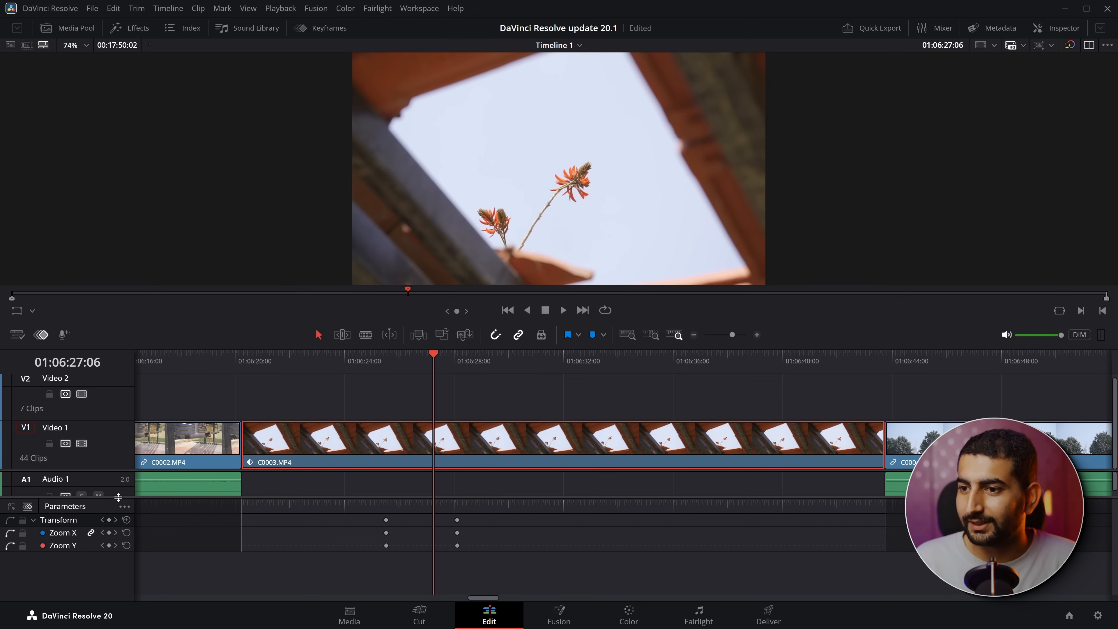
mouse_move(435, 356)
left_mouse_down()
mouse_move(387, 365)
mouse_move(435, 365)
left_mouse_up()
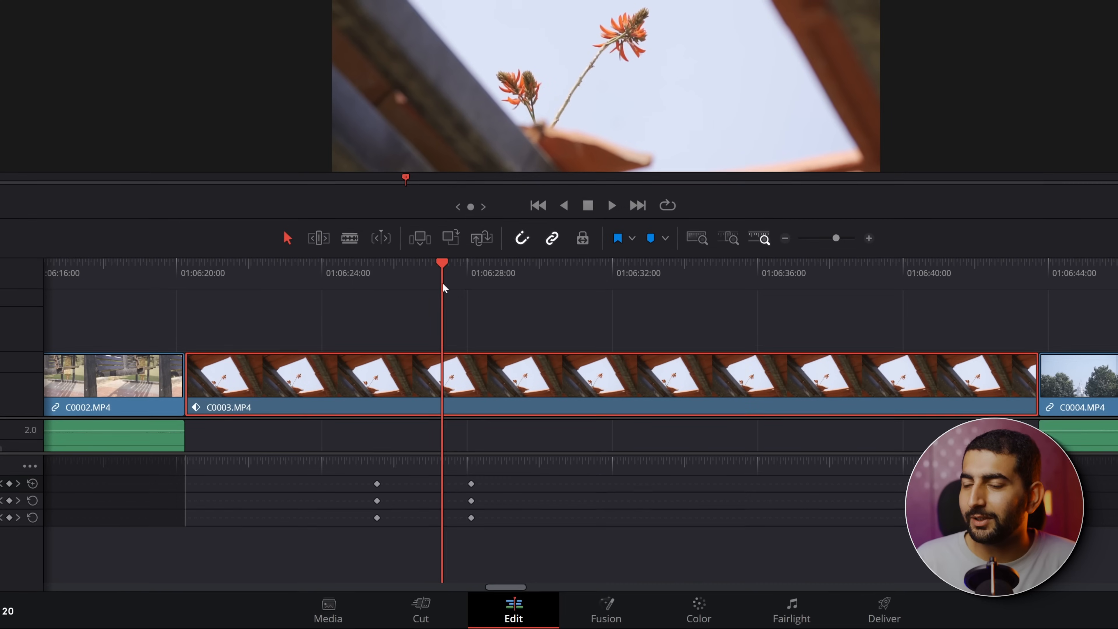
left_click_drag(411, 281, 434, 302)
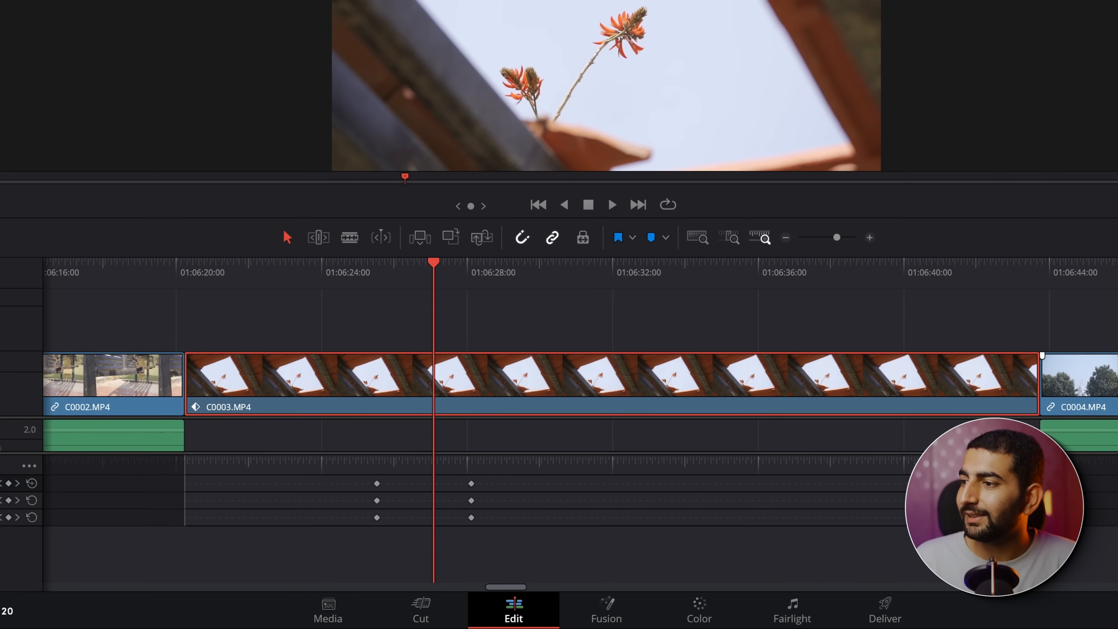
- Trim the end of clip C0003.MP4 to the playhead and extend it back to its full length
left_click_drag(1031, 388, 431, 381)
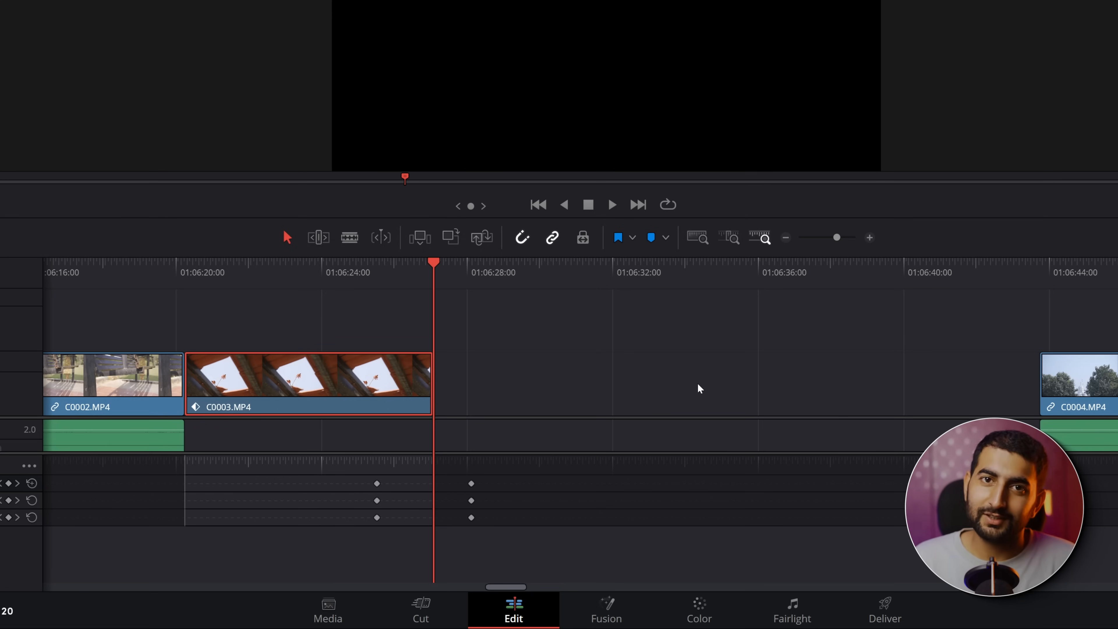
left_click_drag(432, 383, 1036, 383)
left_click(479, 384)
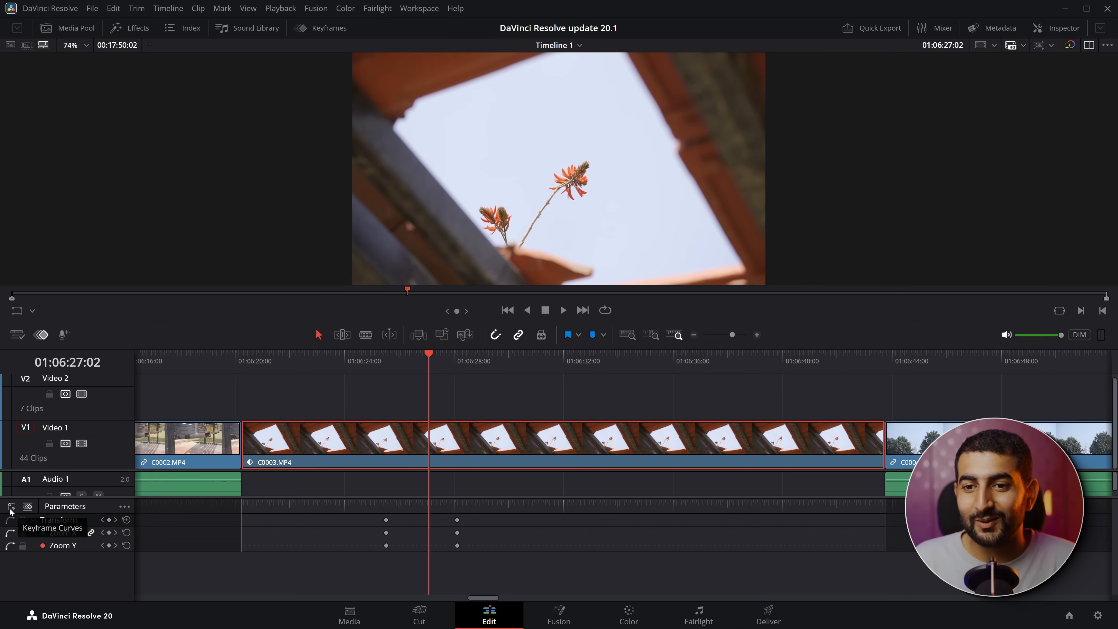
- Show the clip's keyframes as curves beneath the timeline in an enlarged area and compare them with the separate Keyframes editor
left_click(12, 508)
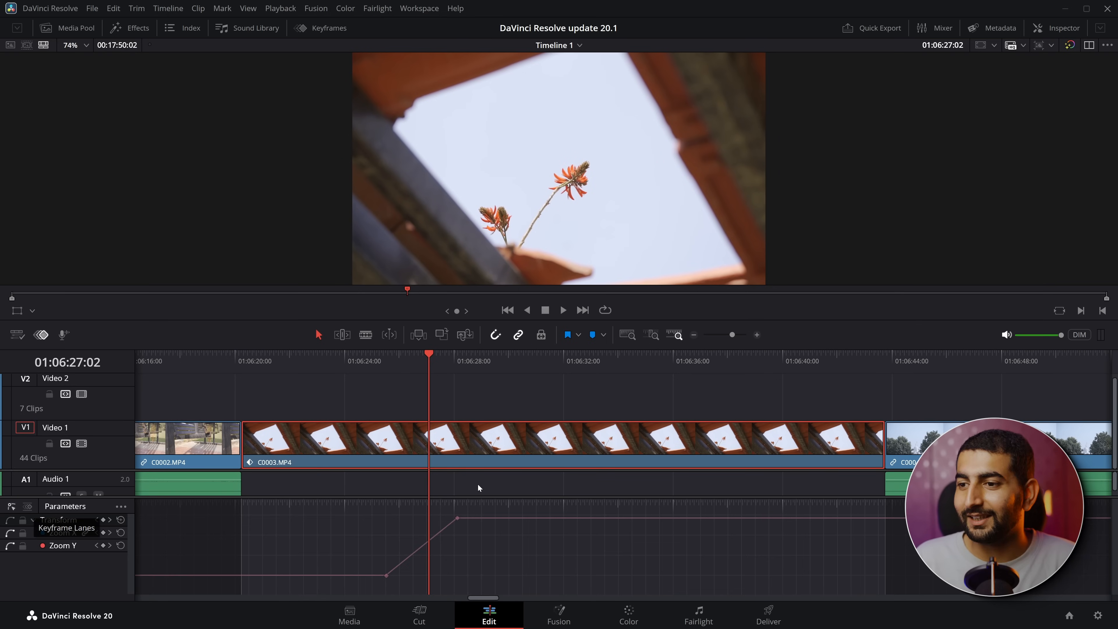
left_click_drag(471, 496, 480, 458)
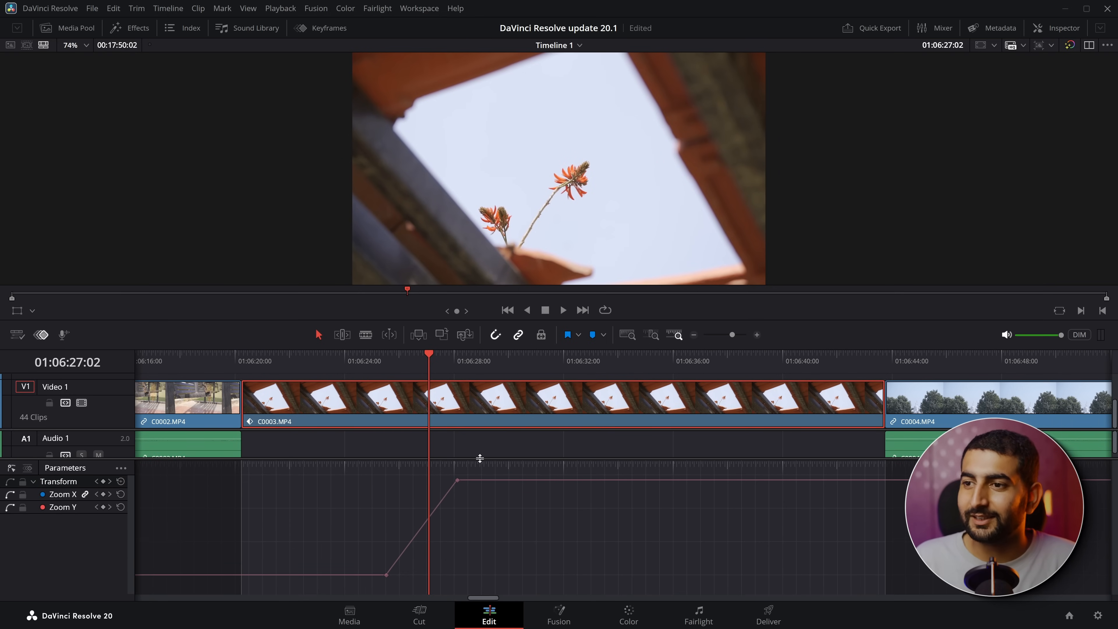
left_click(301, 28)
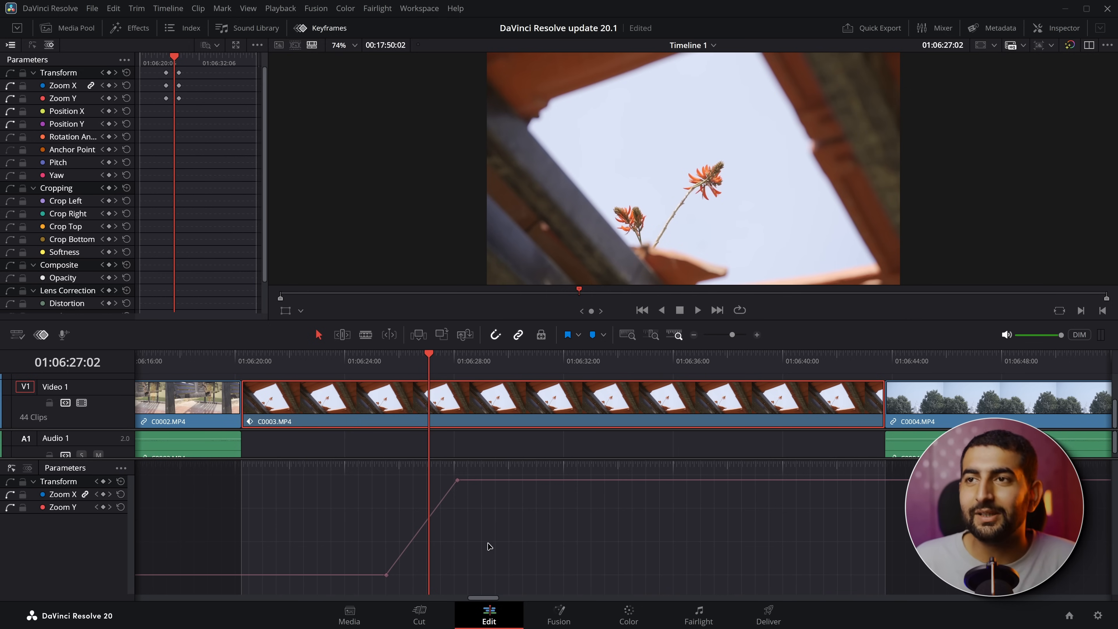
left_click(323, 29)
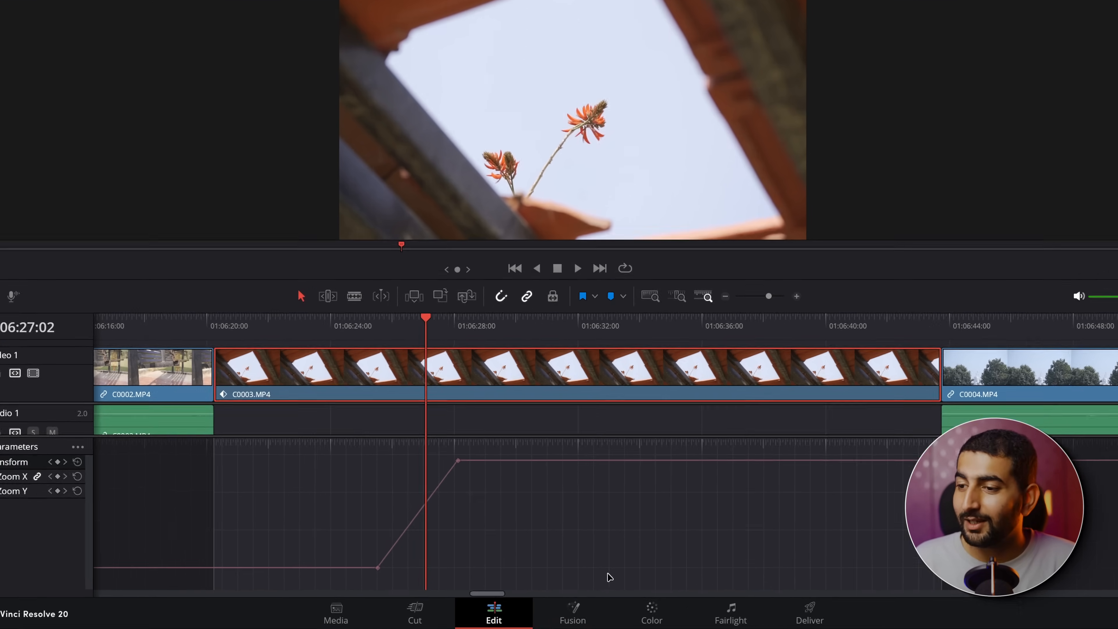
- Ease both selected zoom keyframes of clip C0003.MP4 into a smooth curve and undo the easing
left_click_drag(594, 580, 339, 478)
left_click_drag(260, 371, 260, 371)
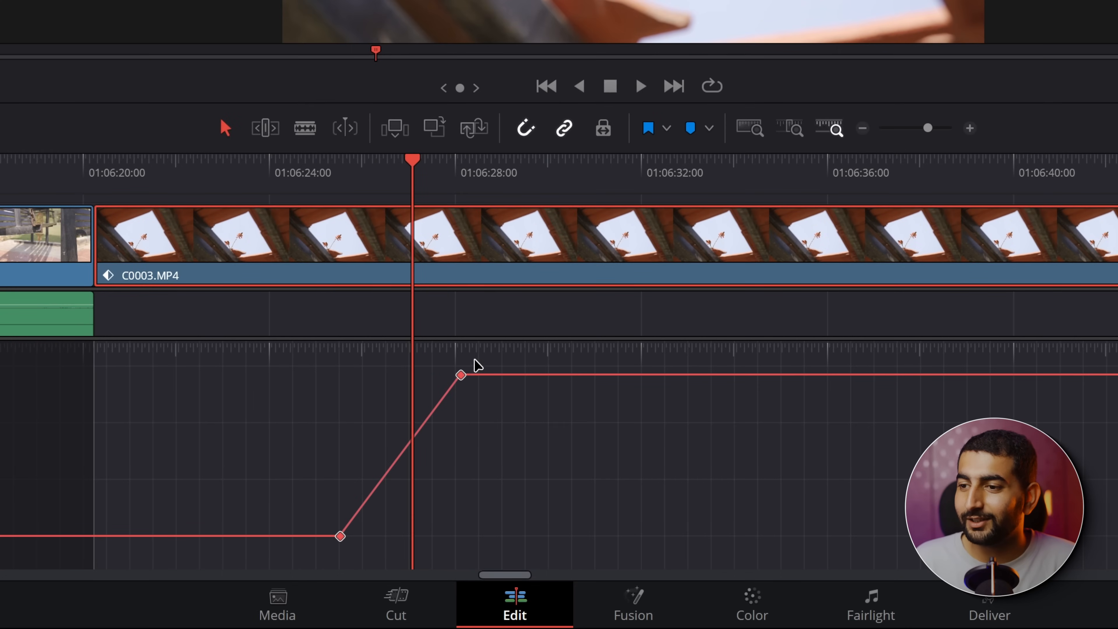
right_click(464, 381)
left_click(606, 384)
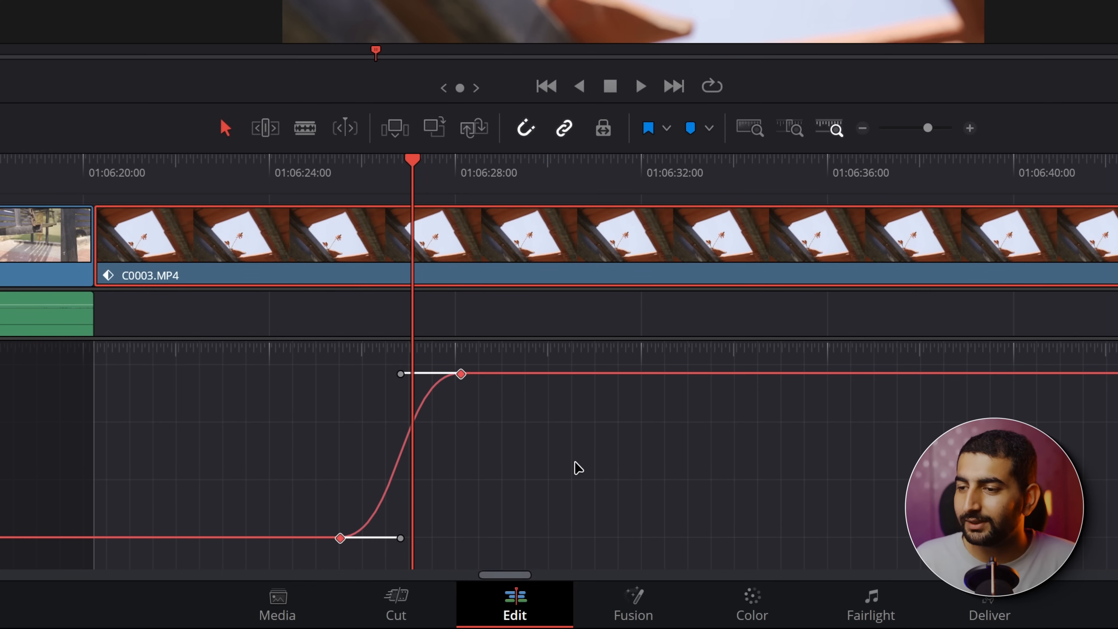
key("ctrl+z")
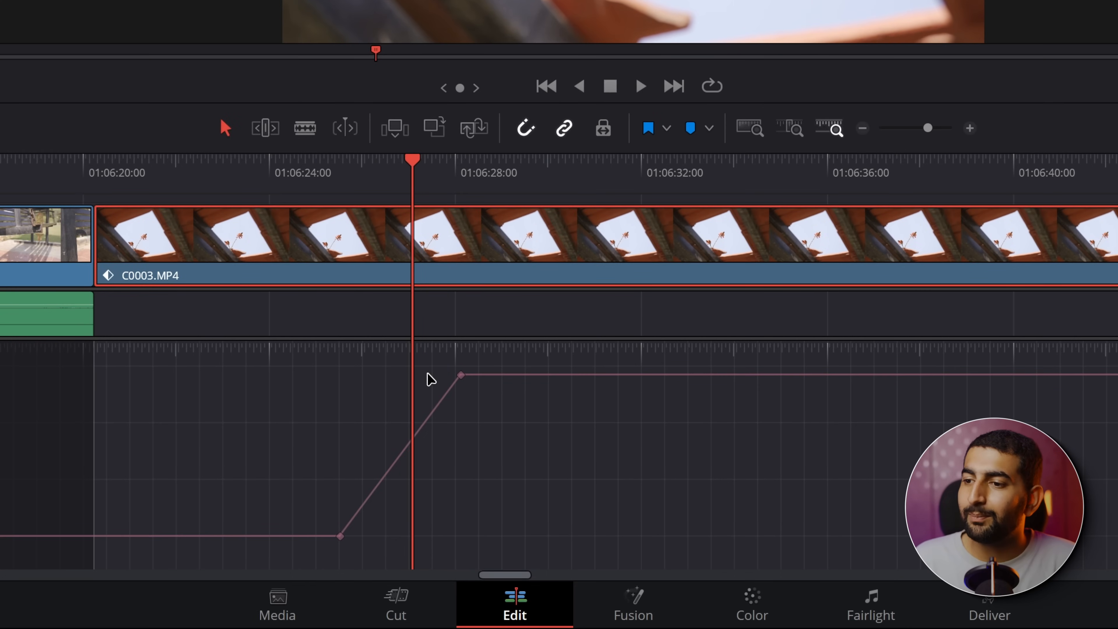
- Smooth the Zoom X curve of clip C0003.MP4 at both its end keyframe and its start keyframe
left_click_drag(460, 374, 500, 376)
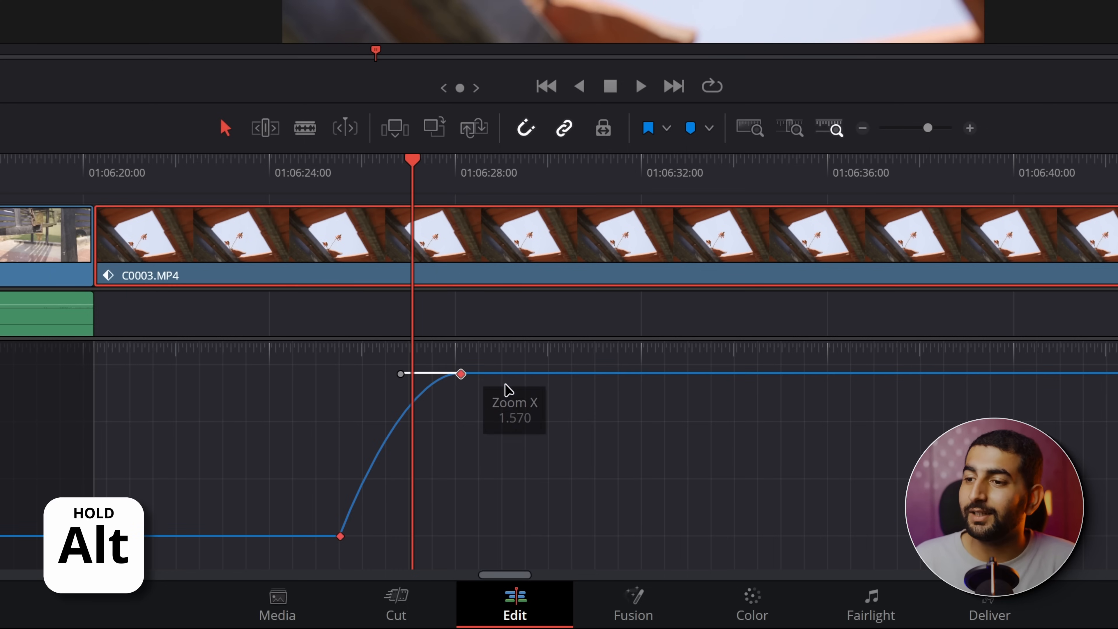
left_click(343, 536, "alt")
left_click(341, 536, "alt")
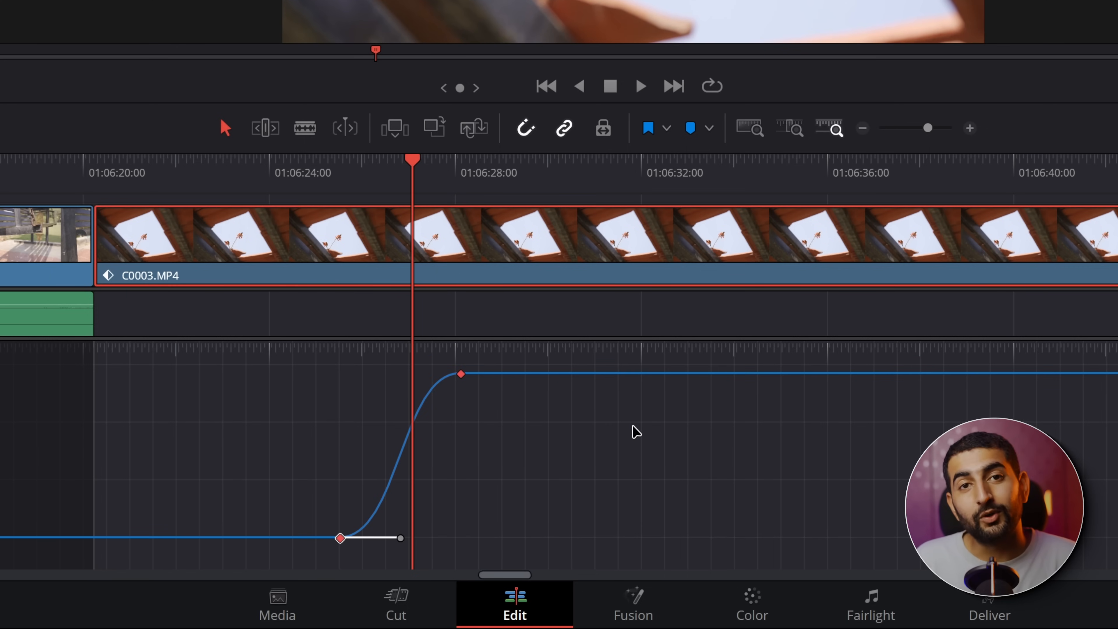
- Add two keyframes on the flat part of the Zoom X curve and lower the second one
left_click(693, 375, "alt")
left_click(855, 375, "alt")
left_click_drag(855, 375, 800, 476)
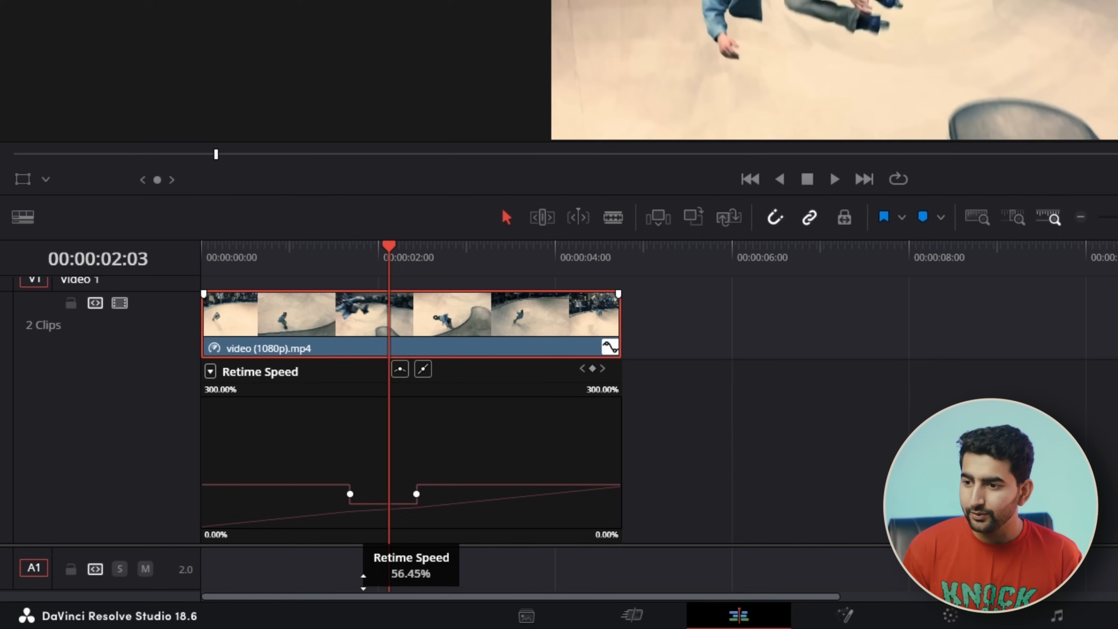
- Lower the Retime Speed curve of the slowed middle section in the video (1080p).mp4 clip
left_click_drag(363, 581, 371, 612)
left_click(458, 370)
left_click(534, 502)
left_click(457, 370)
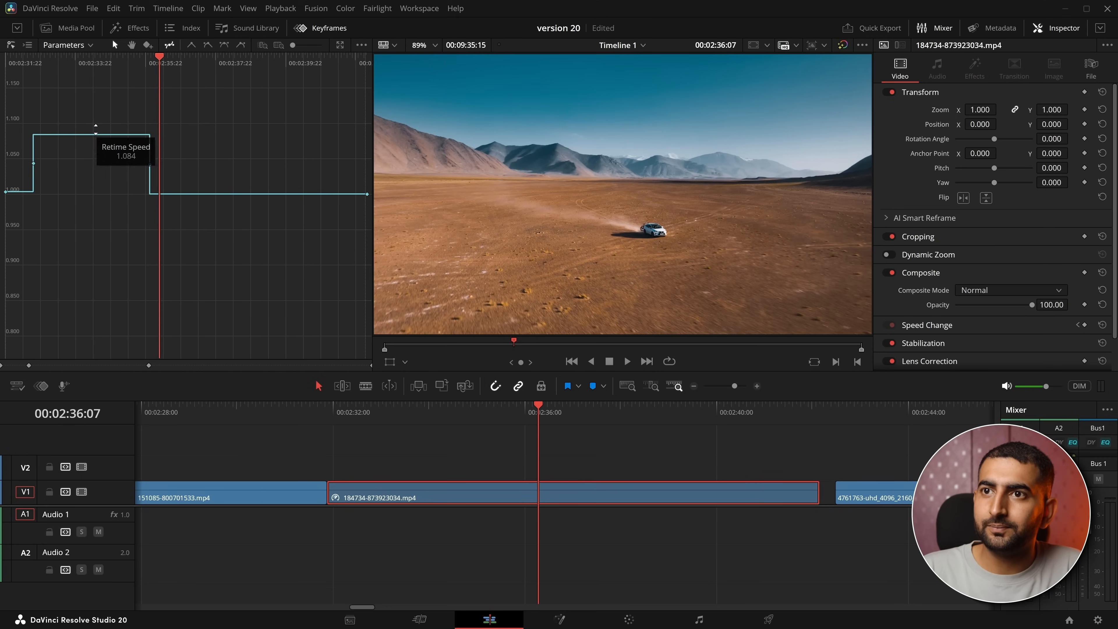
- Raise the Retime Speed curve of the middle segment in clip 184734-873923034.mp4
left_click_drag(95, 129, 96, 101)
left_click_drag(416, 421, 356, 429)
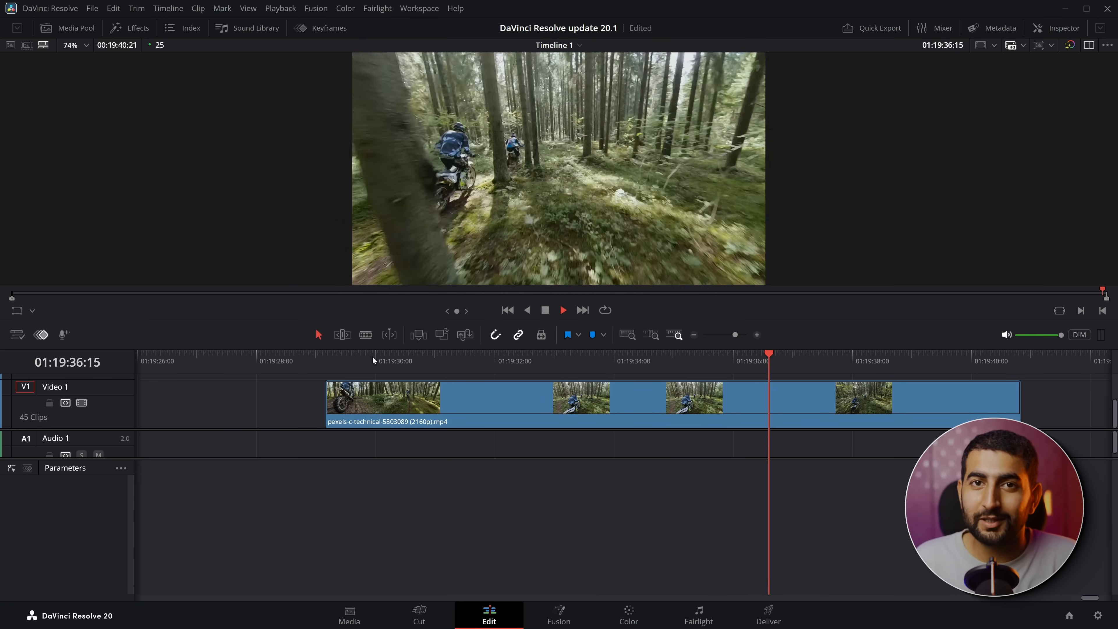
- Turn on the retime controls for the forest dirt-bike clip and add a speed point at 01:19:30:03
key("space")
left_click(383, 356)
left_click(515, 410)
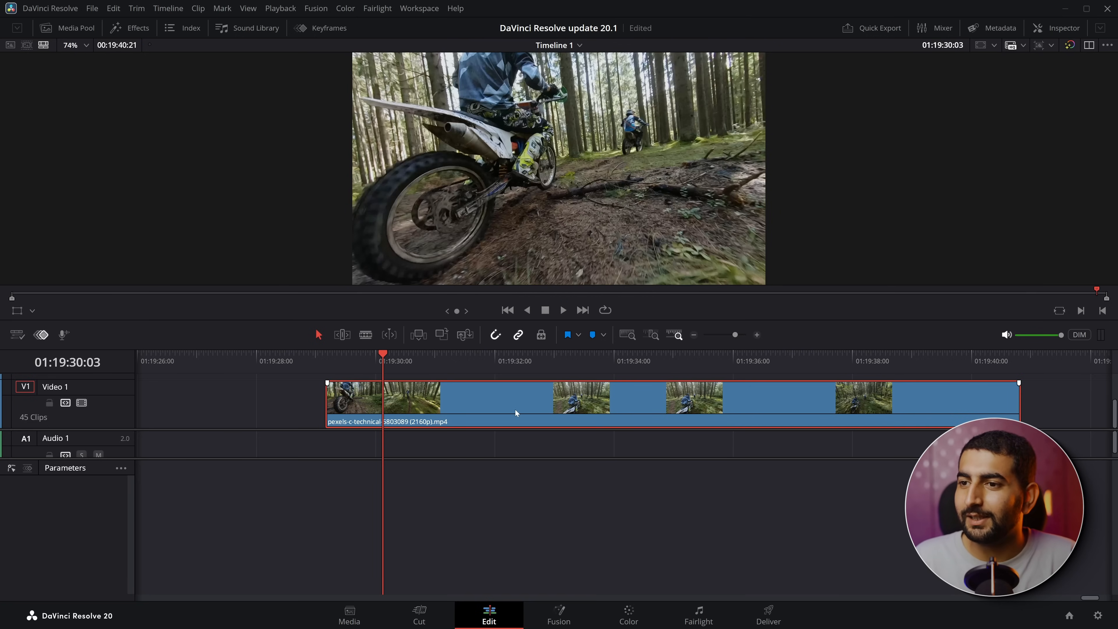
key("ctrl+r")
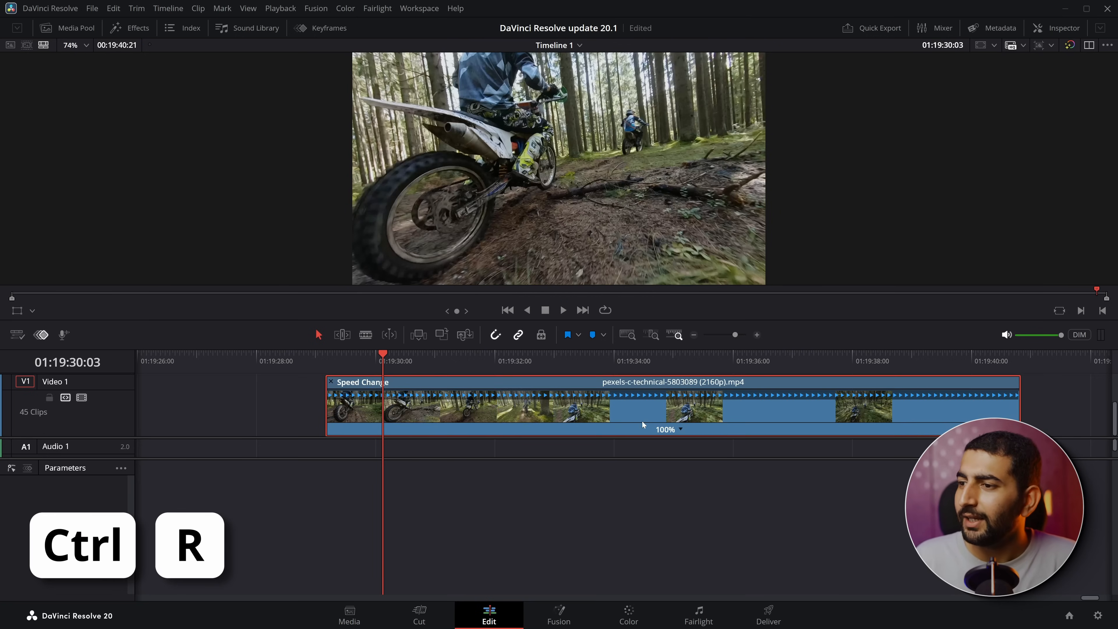
left_click(680, 429)
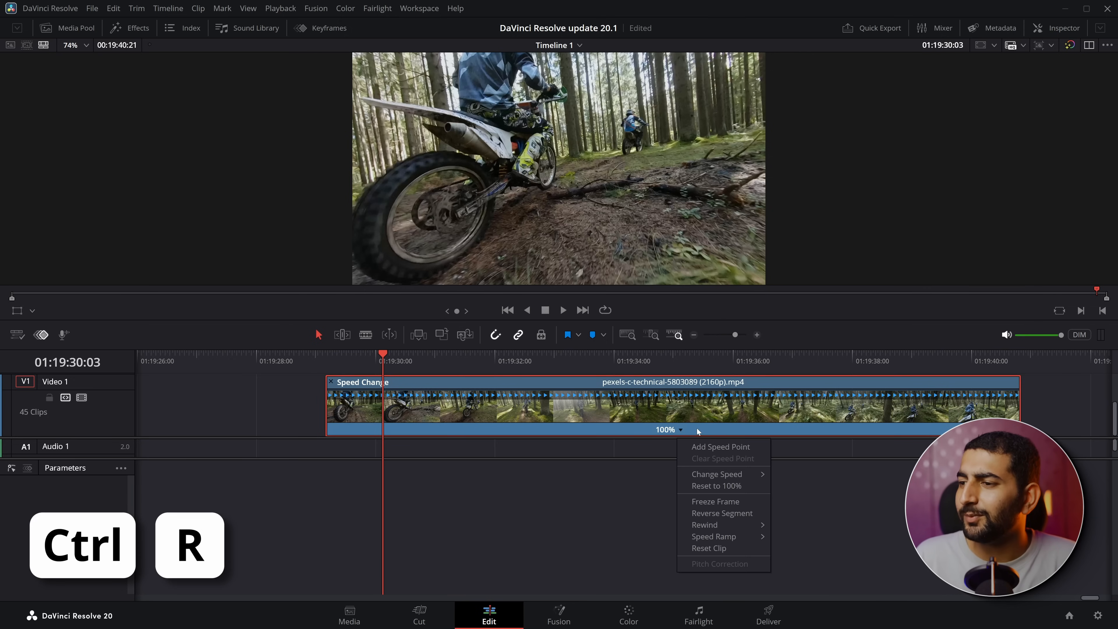
left_click(718, 446)
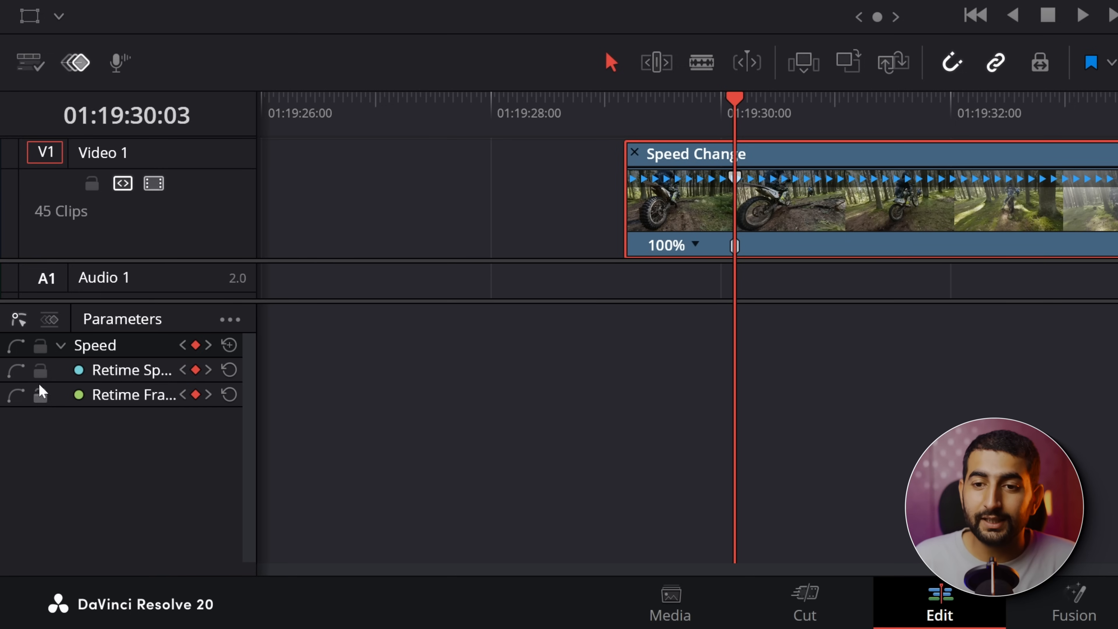
- Show the clip's Retime Speed curve and add three more speed points along it after the playhead
left_click(15, 372)
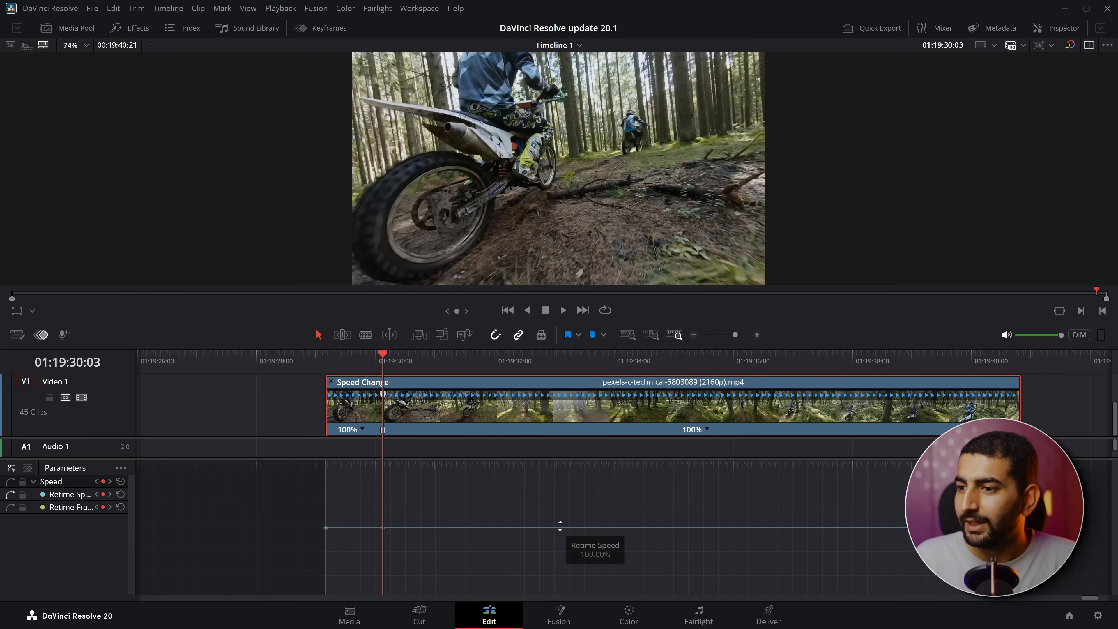
left_click(547, 528, "alt")
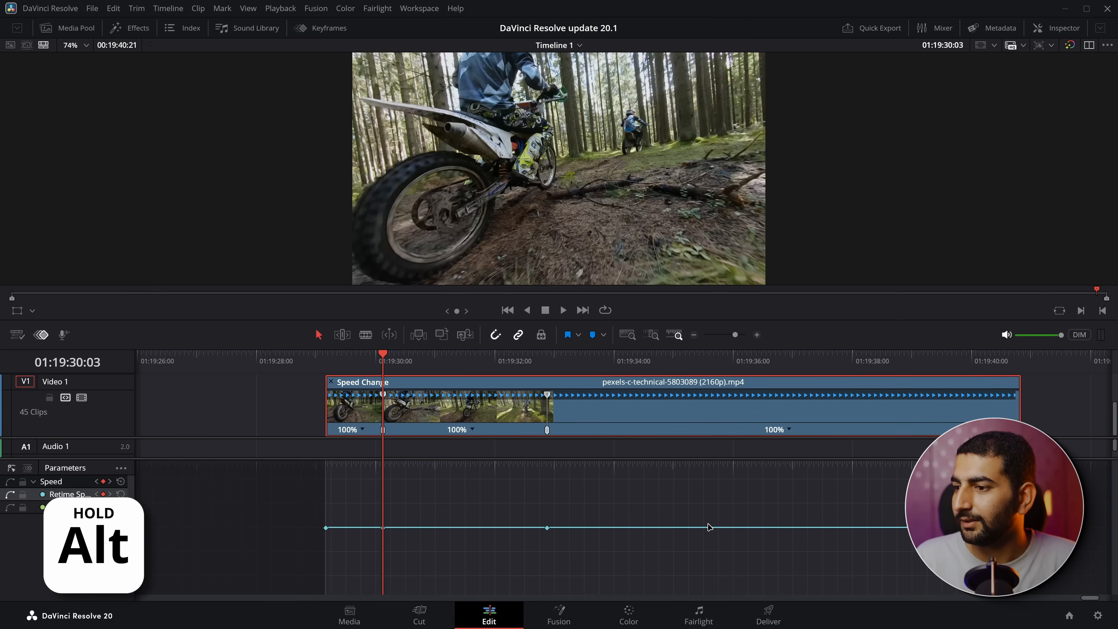
left_click(721, 528, "alt")
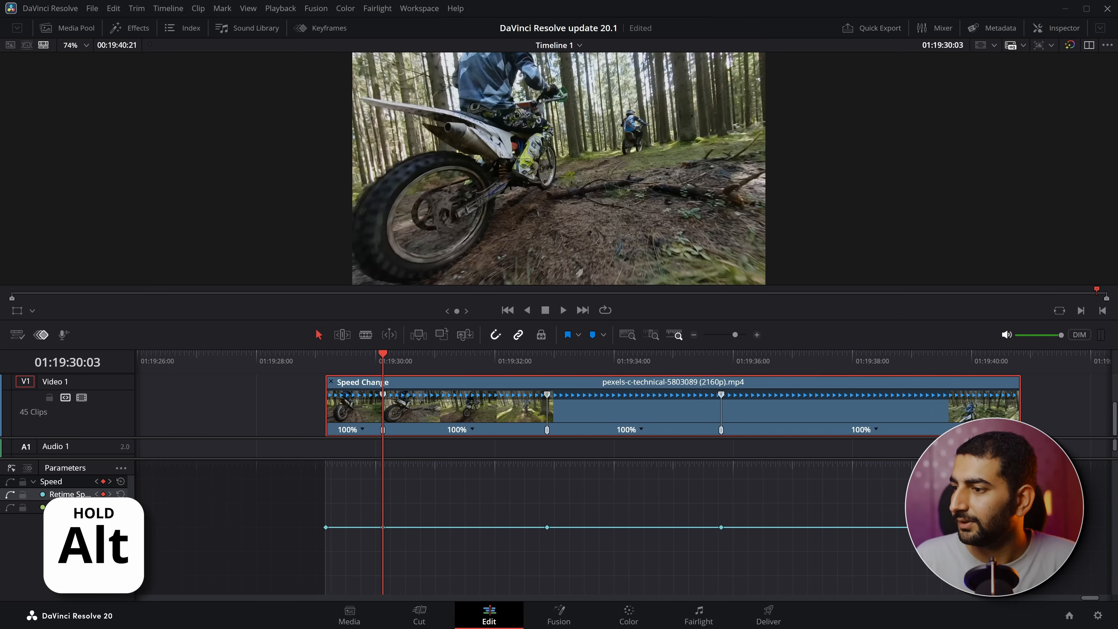
left_click(911, 528, "alt")
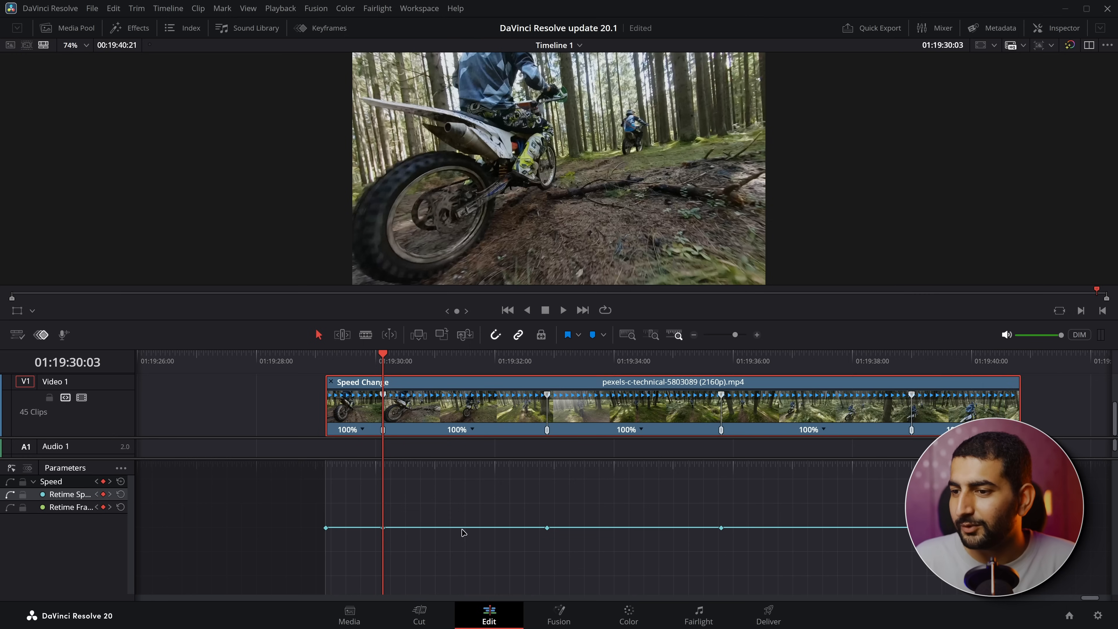
- Set the segments after the first speed point to 562%, 35% and 717% on the Retime Speed curve, and shorten the slow segment
left_click_drag(462, 528, 489, 117)
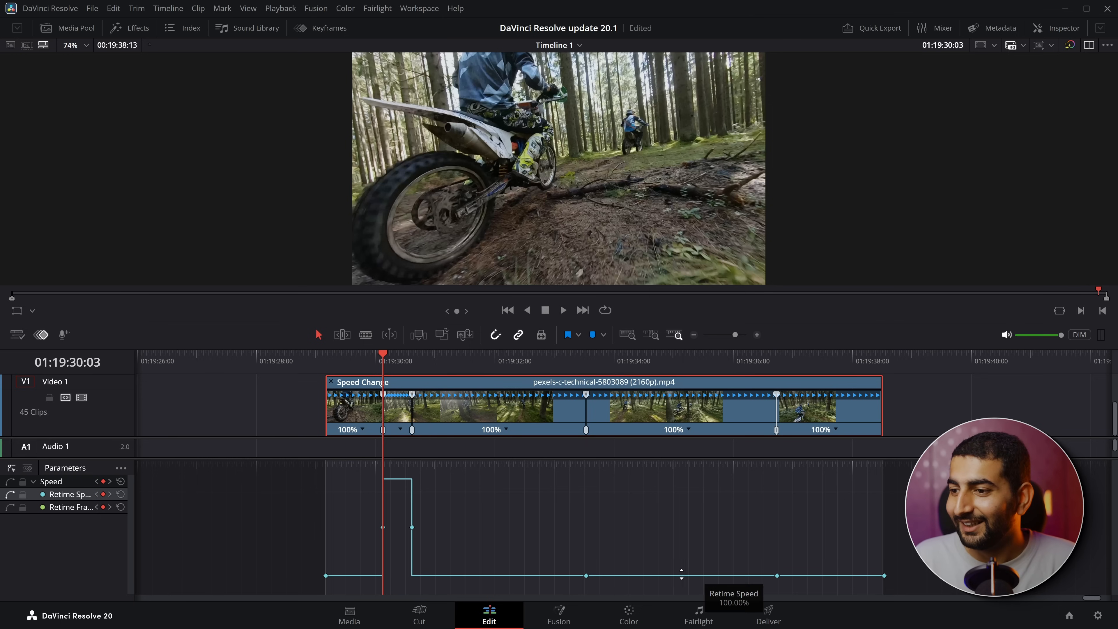
left_click_drag(482, 577, 473, 612)
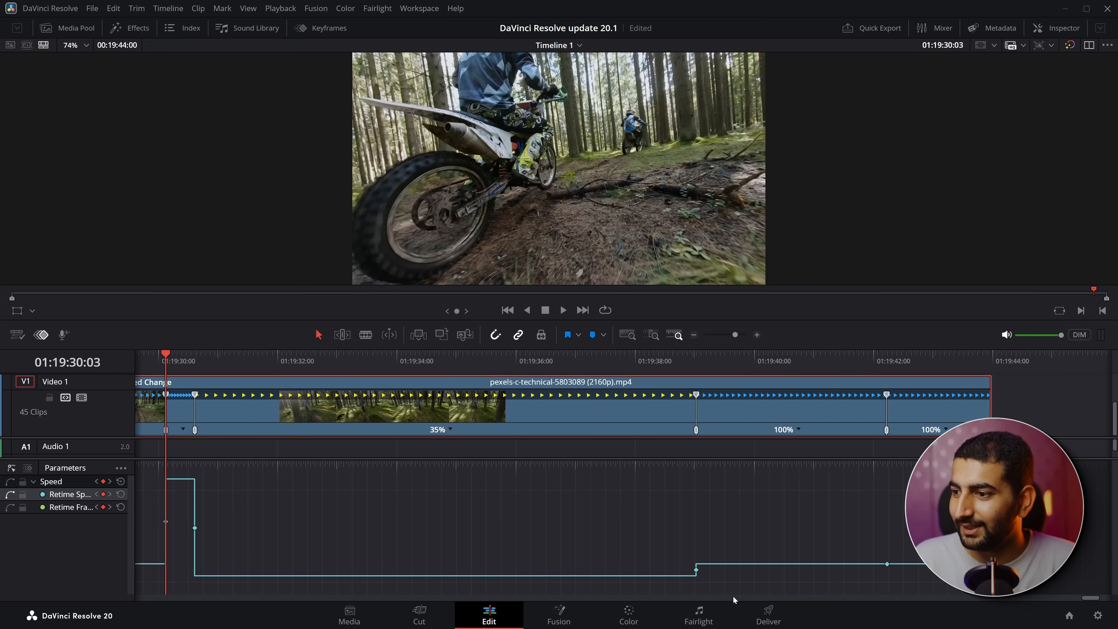
left_click_drag(739, 561, 729, 449)
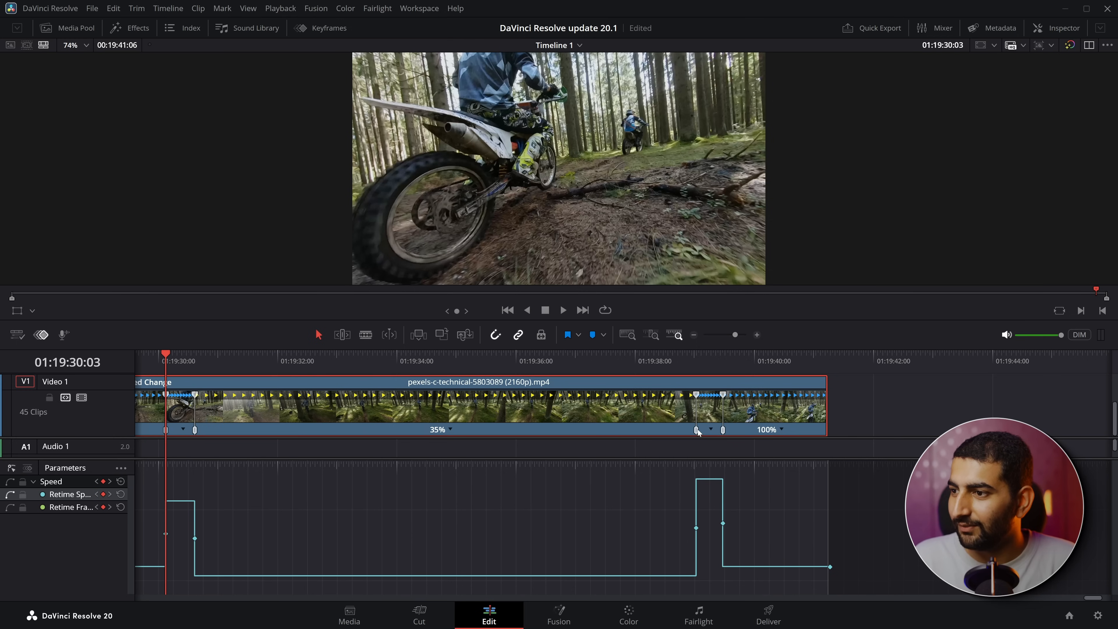
left_click_drag(697, 533, 252, 532)
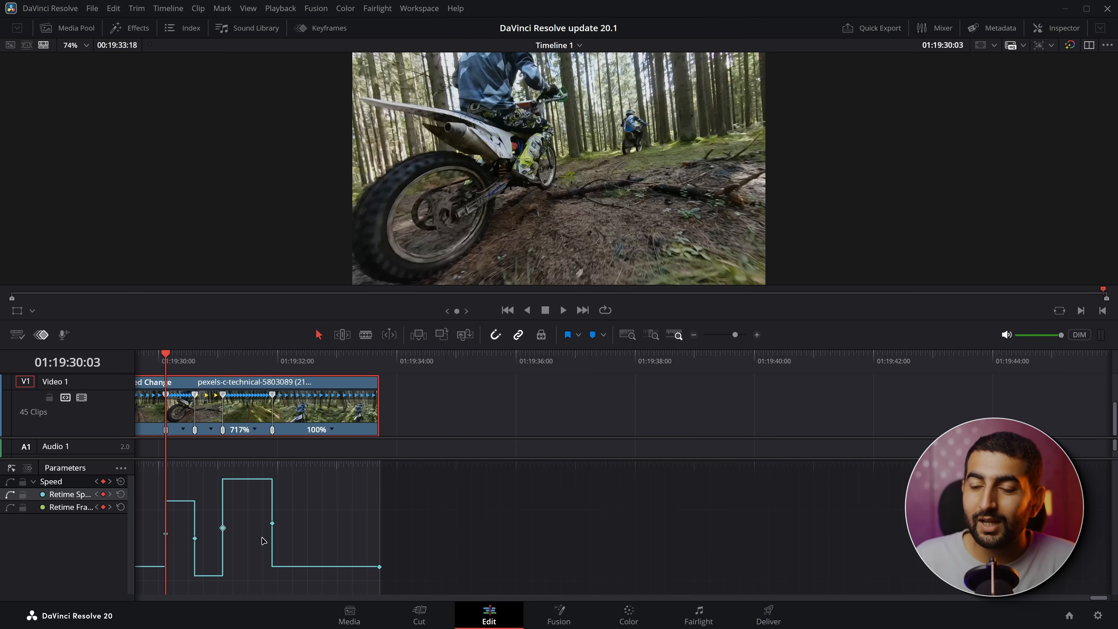
- Smooth the dirt-bike clip's Retime Speed curve at all four speed points into eased ramps
key("ctrl+equal")
key("ctrl+equal")
key("ctrl+equal")
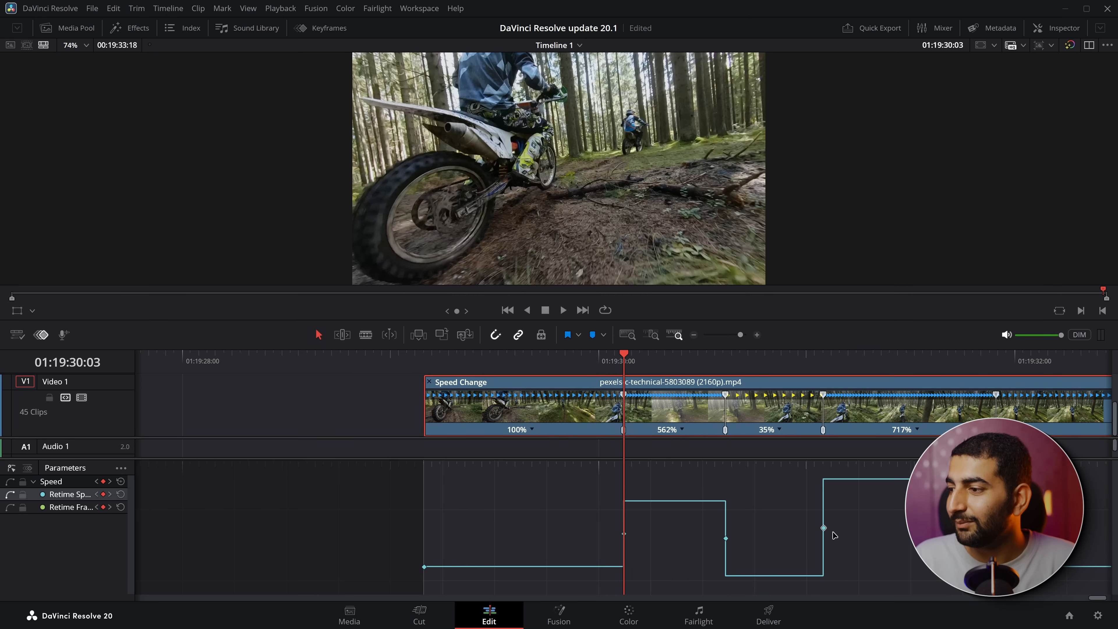
scroll(693, 527, "right", 5)
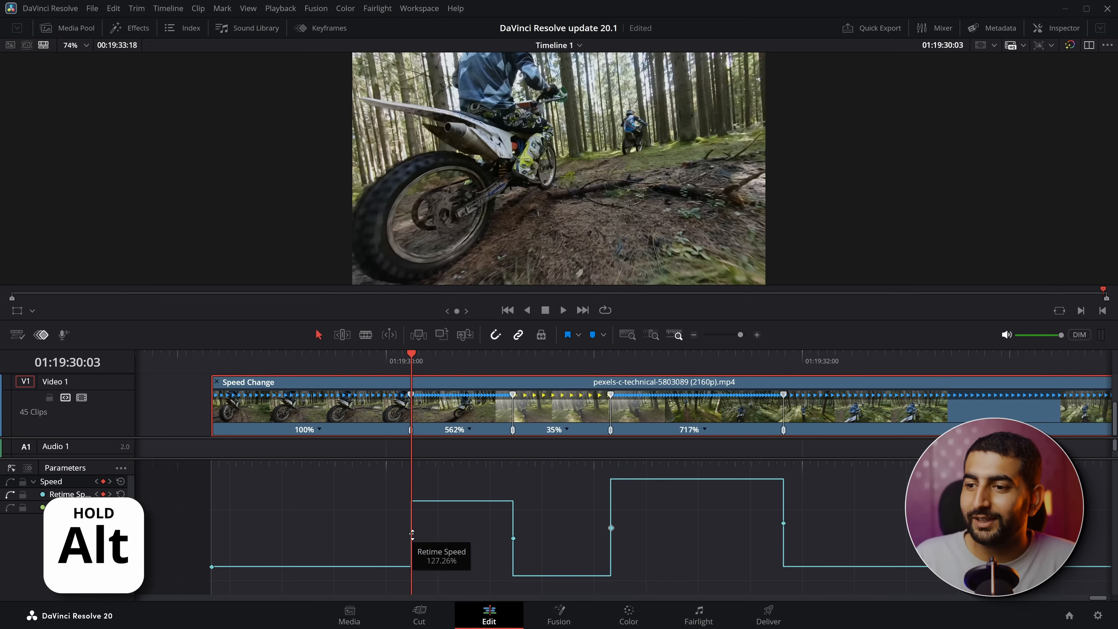
left_click(412, 534, "alt")
left_click(513, 538, "alt")
left_click(611, 527, "alt")
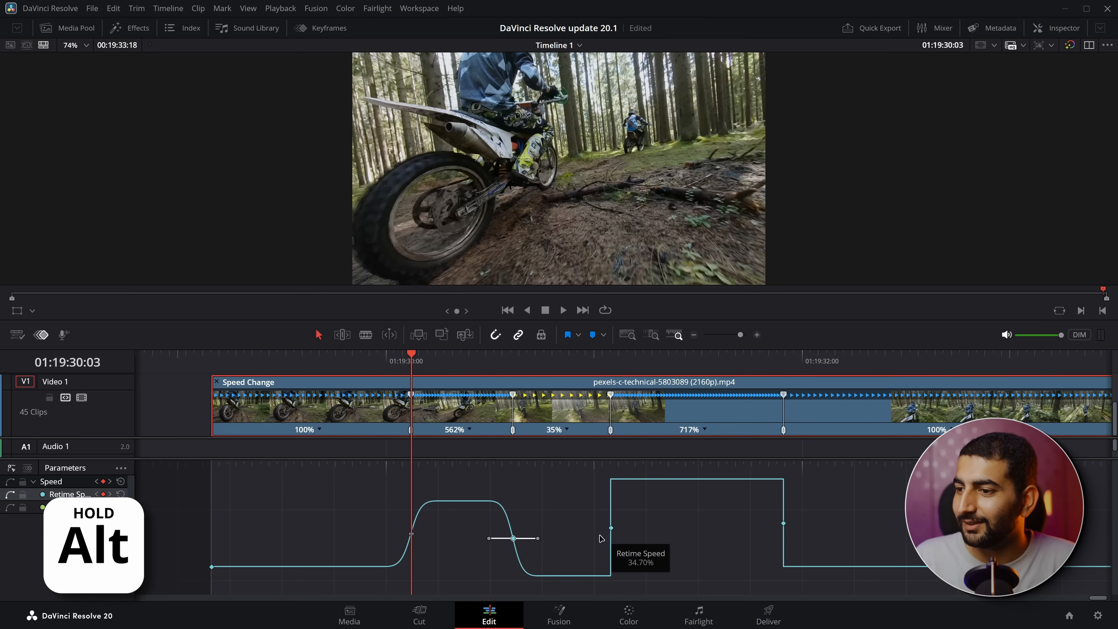
left_click(783, 523, "alt")
- Widen the Bezier handles of the speed points for more gradual ramps and play back the retimed clip
left_click(411, 533)
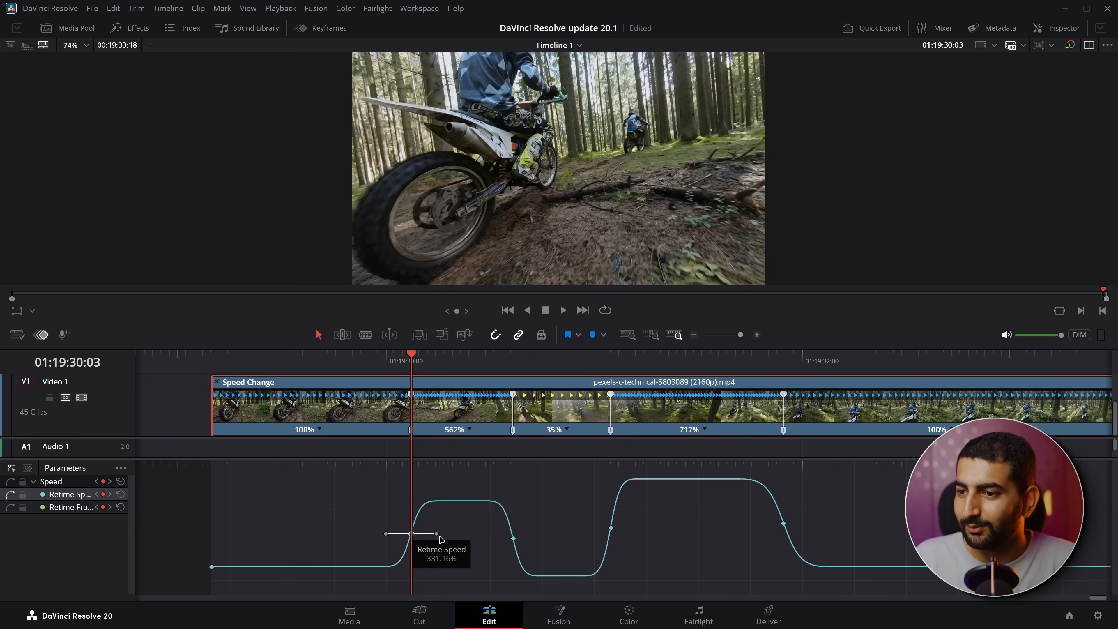
left_click_drag(437, 534, 462, 533)
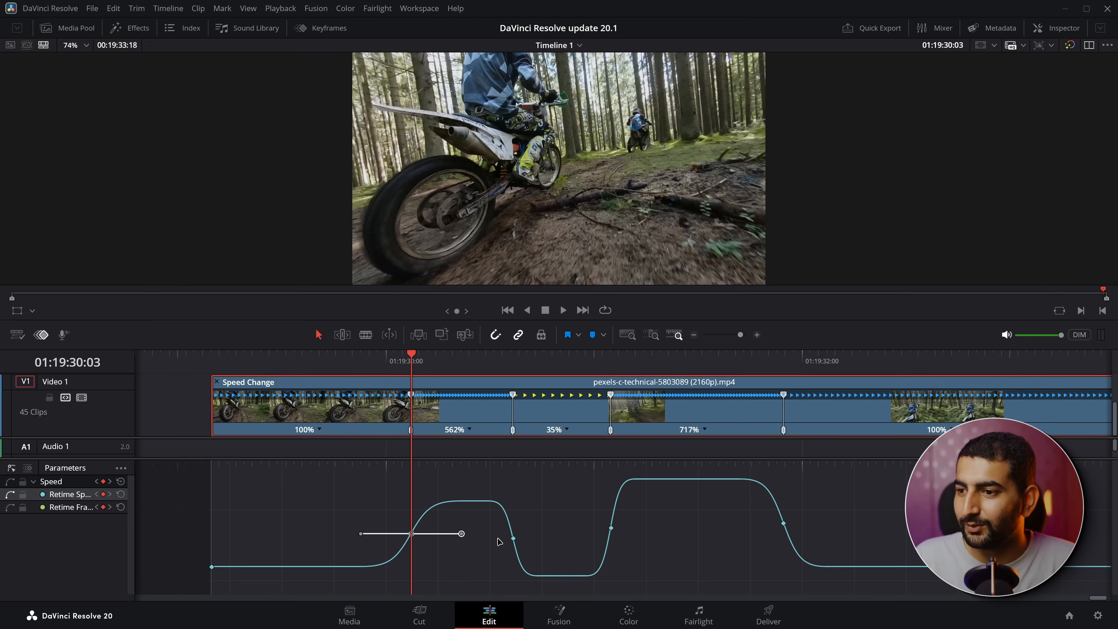
left_click(513, 538)
left_click(783, 523)
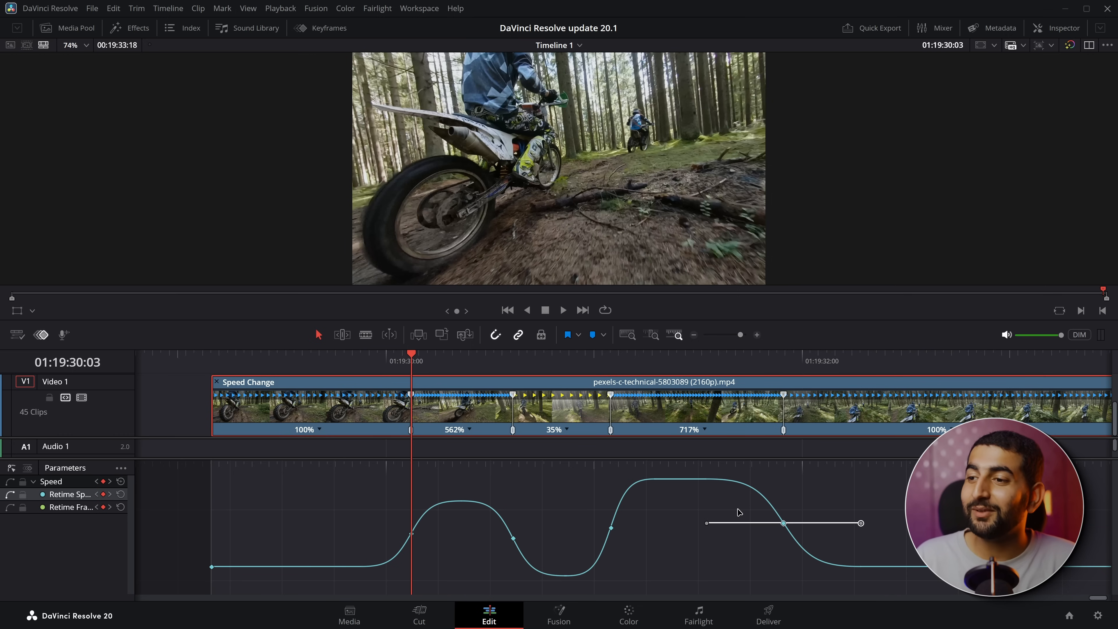
key("space")
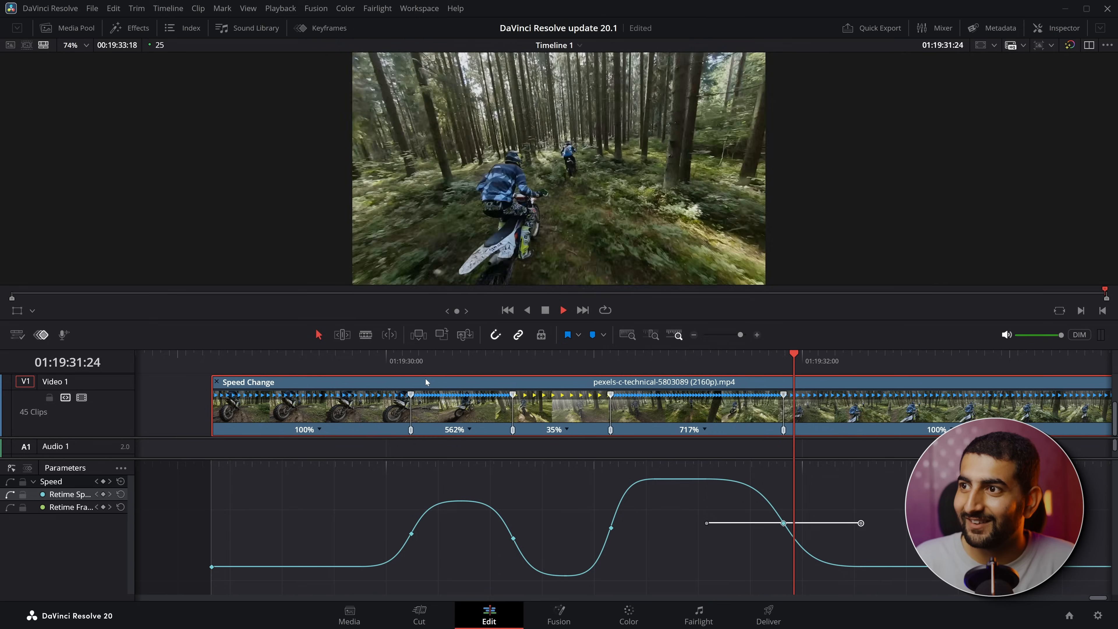
key("space")
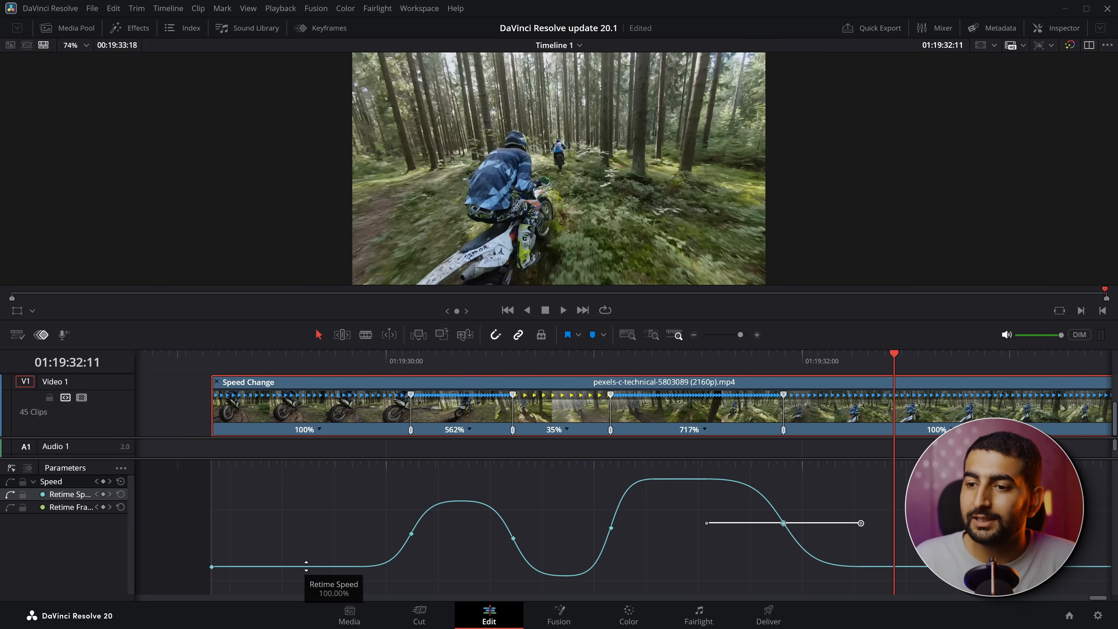
- Raise the first segment's Retime Speed to 240% and scrub along the speed curve in the keyframe editor
left_click_drag(306, 566, 304, 551)
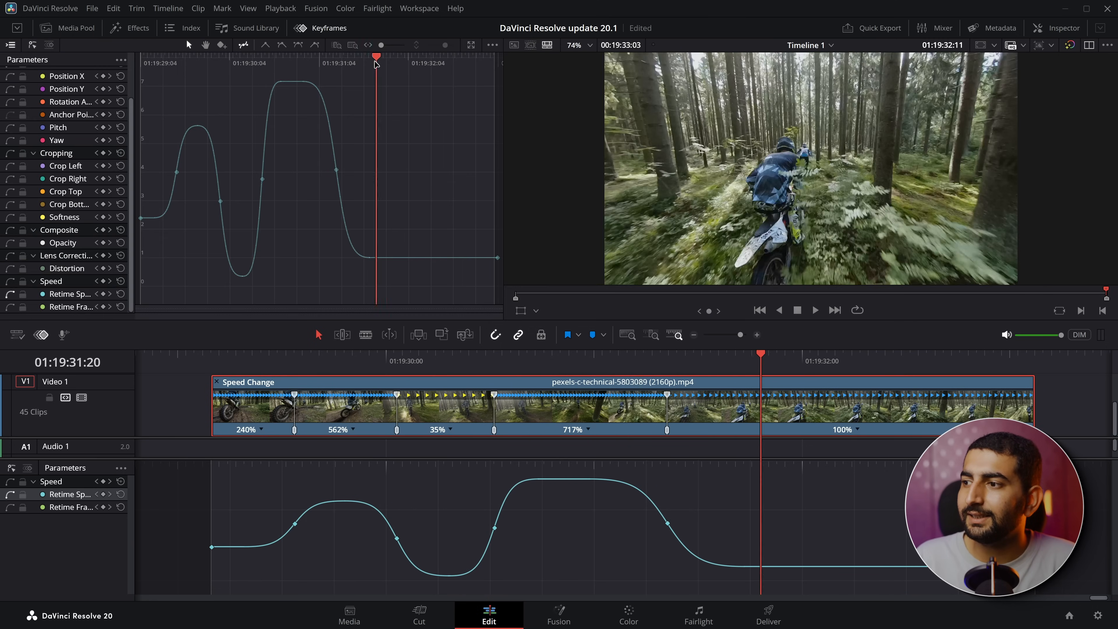
left_click_drag(377, 60, 301, 74)
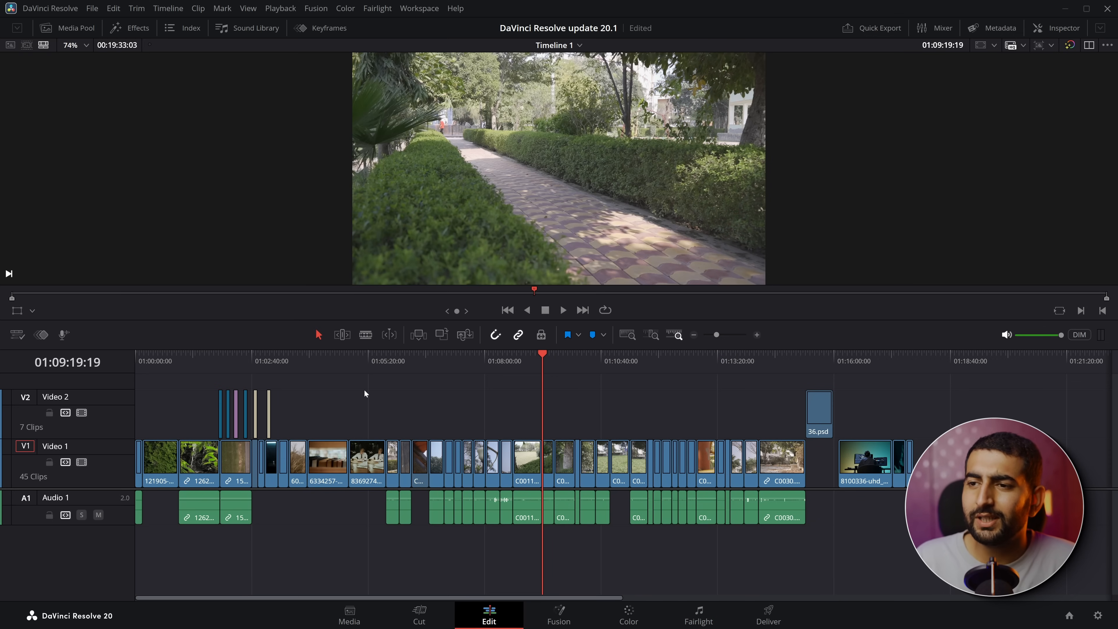
left_click(369, 357)
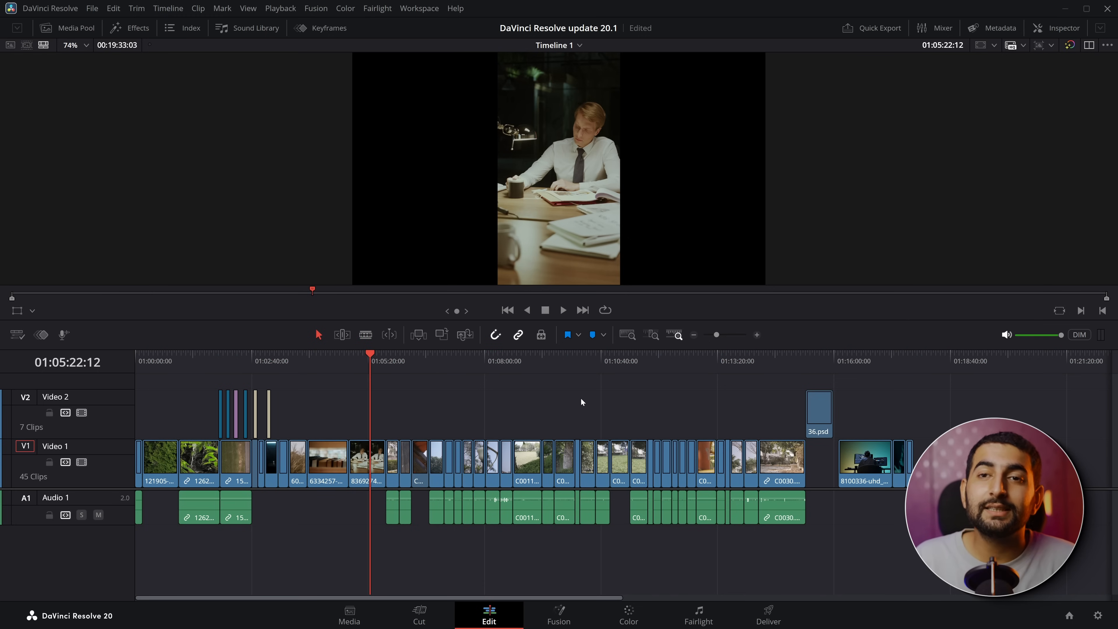
key("c")
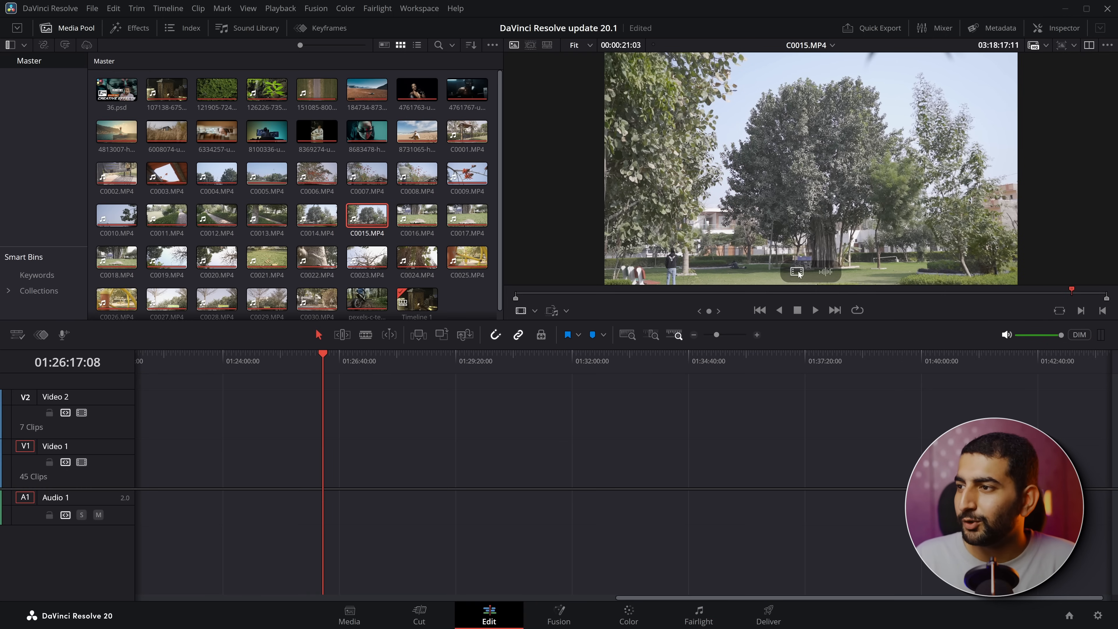
- Place only the video of C0015.MP4 on Video 1, and add C0022.MP4 to the timeline using the Insert Video Only mode
left_click_drag(797, 275, 347, 464)
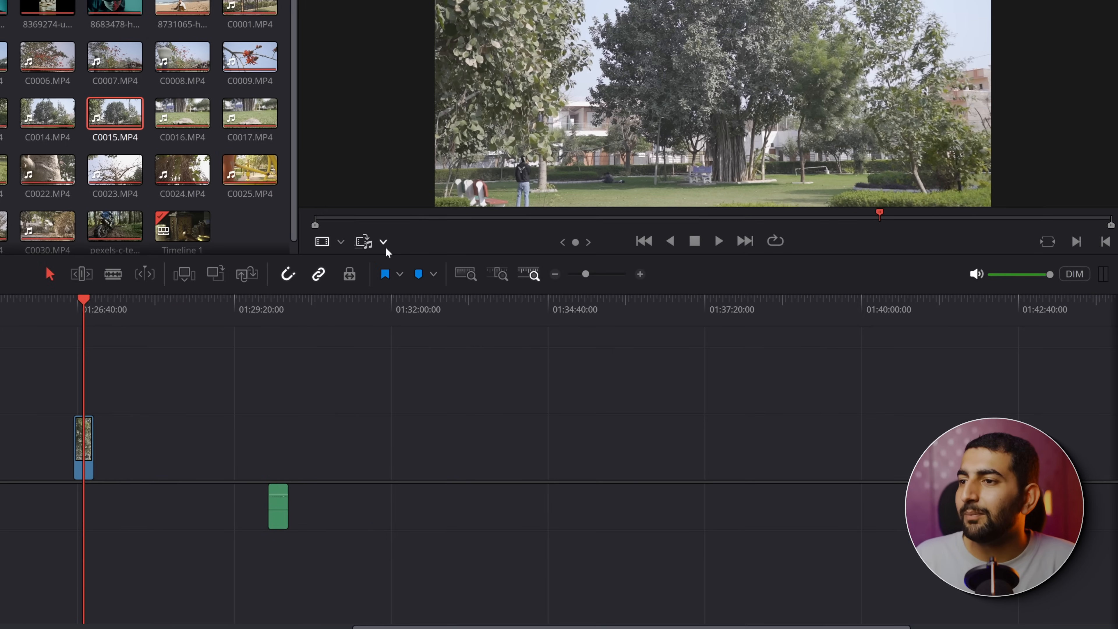
left_click(383, 242)
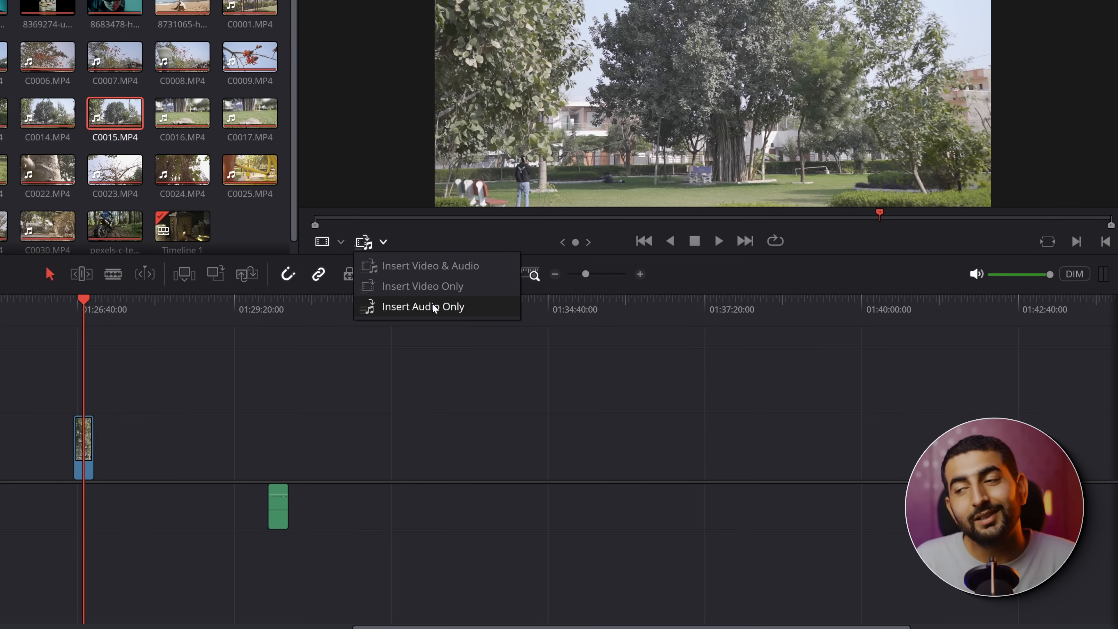
left_click(426, 287)
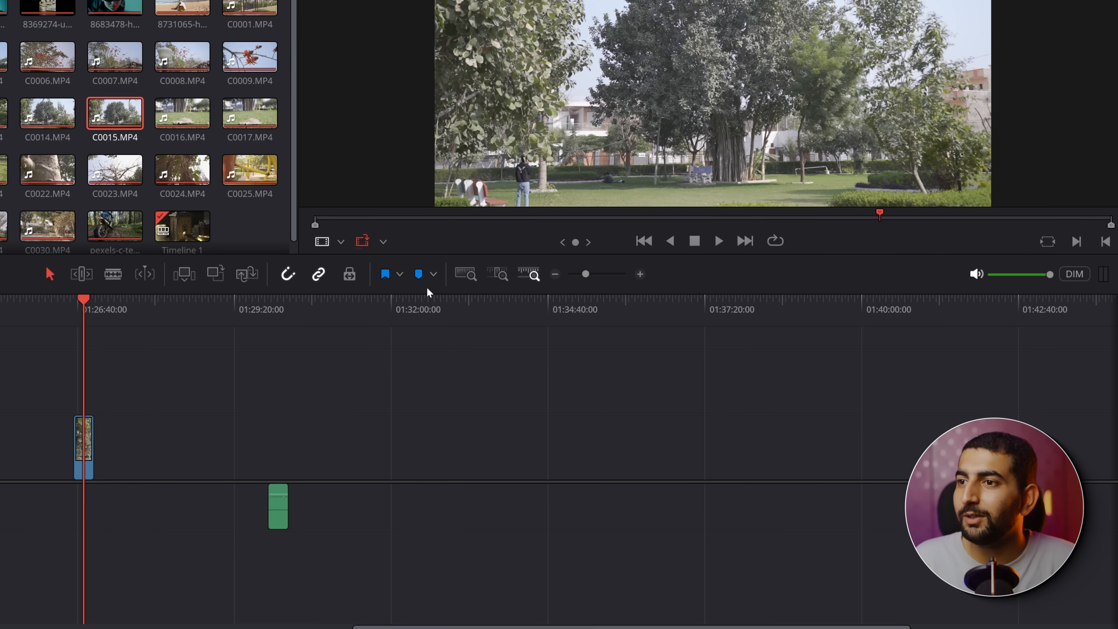
left_click(47, 169)
left_click_drag(689, 187, 473, 467)
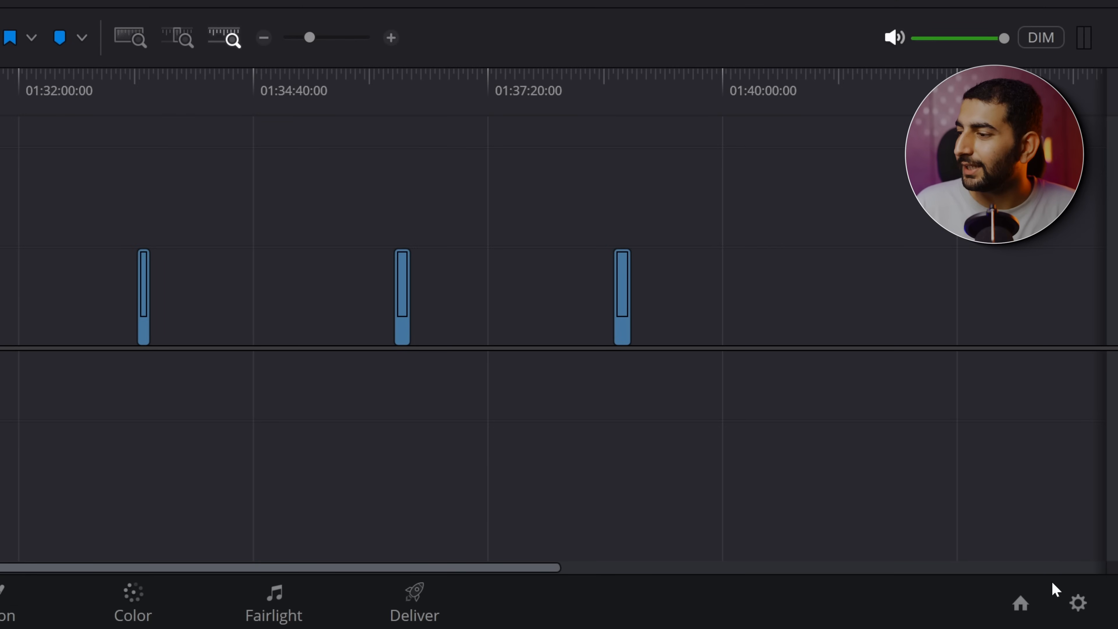
- Enable 32 bit float recording in the project's Fairlight settings
left_click(1077, 600)
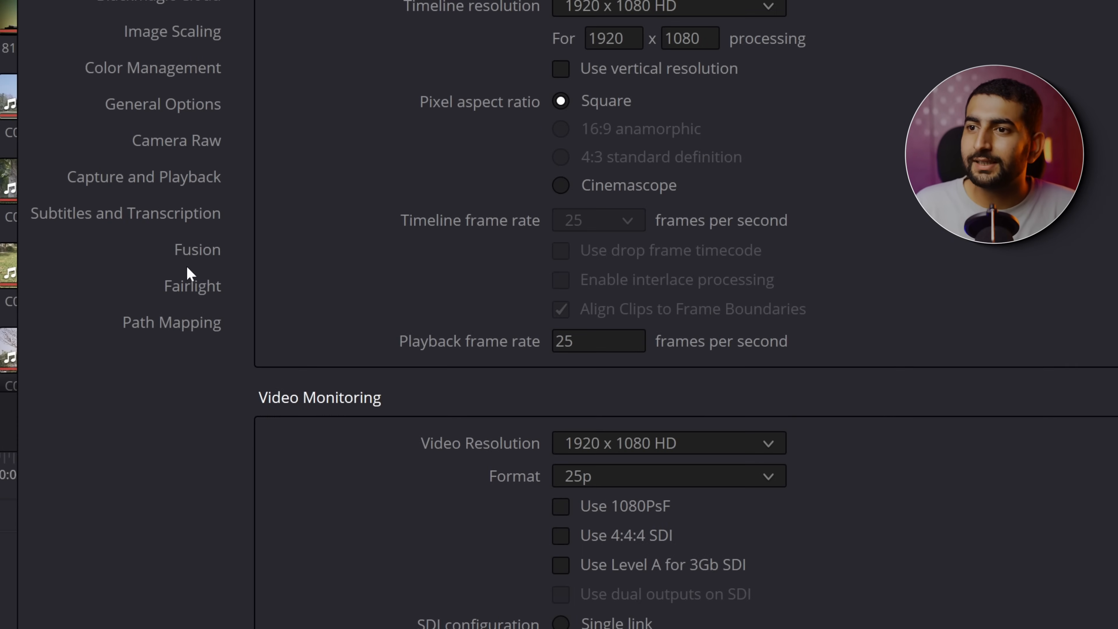
left_click(181, 288)
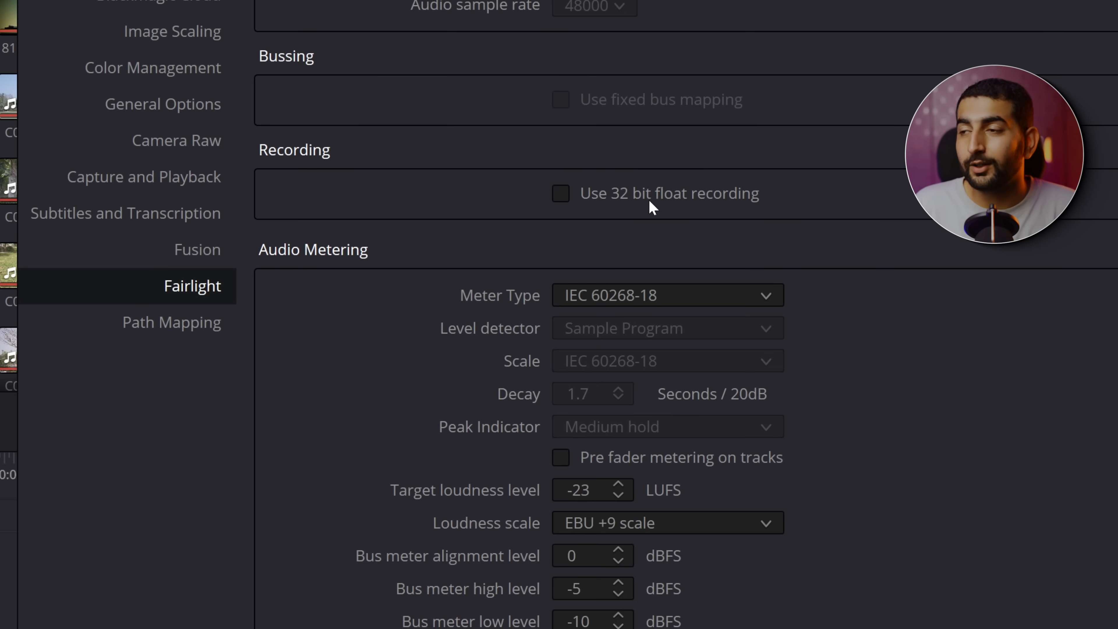
left_click(560, 194)
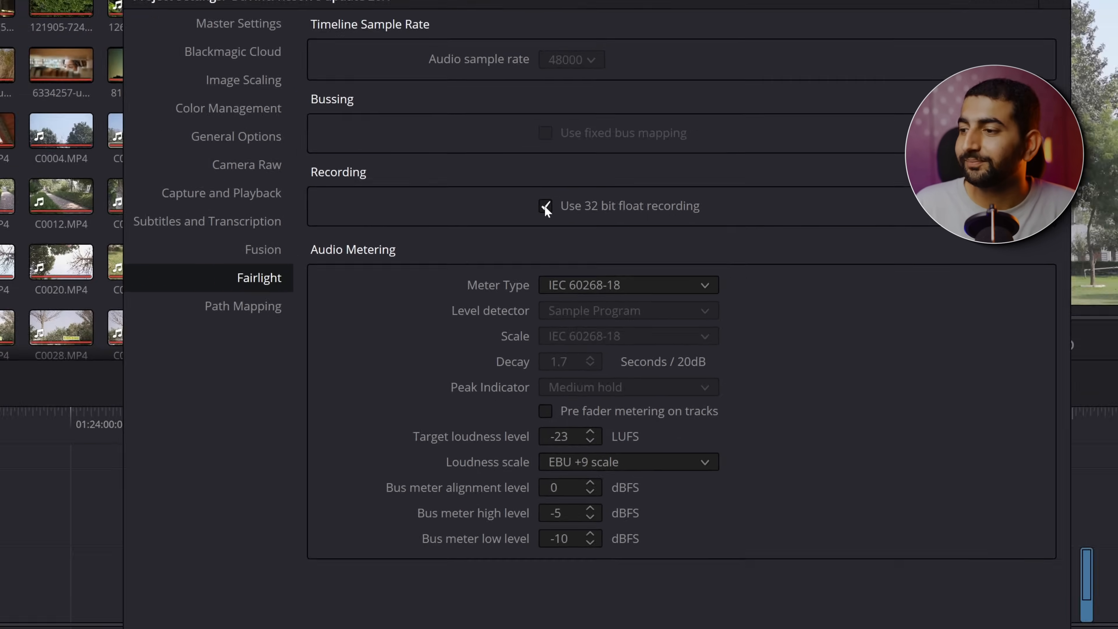
left_click(816, 529)
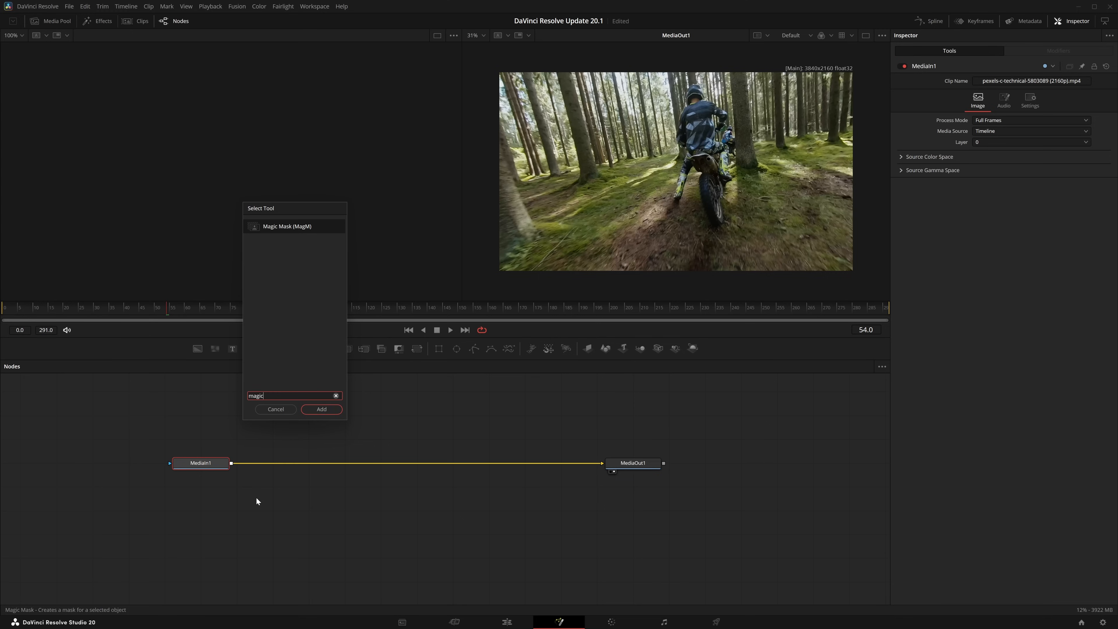
- Add a Magic Mask node between MediaIn1 and MediaOut1 and mark the rider and the motorcycle as the masked subject
key("Return")
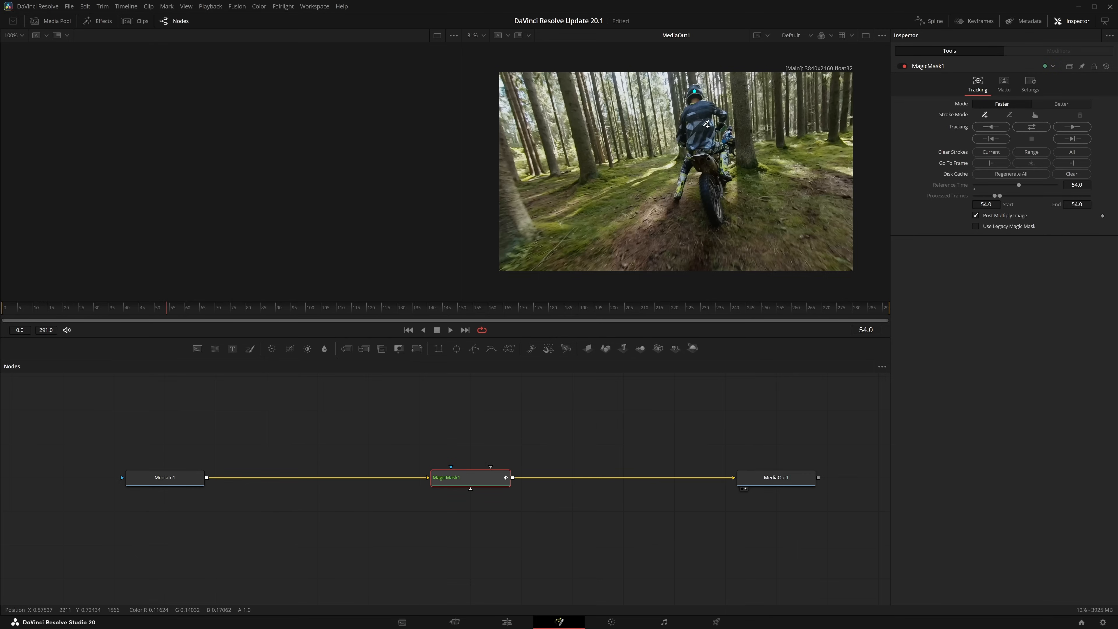
left_click(705, 170)
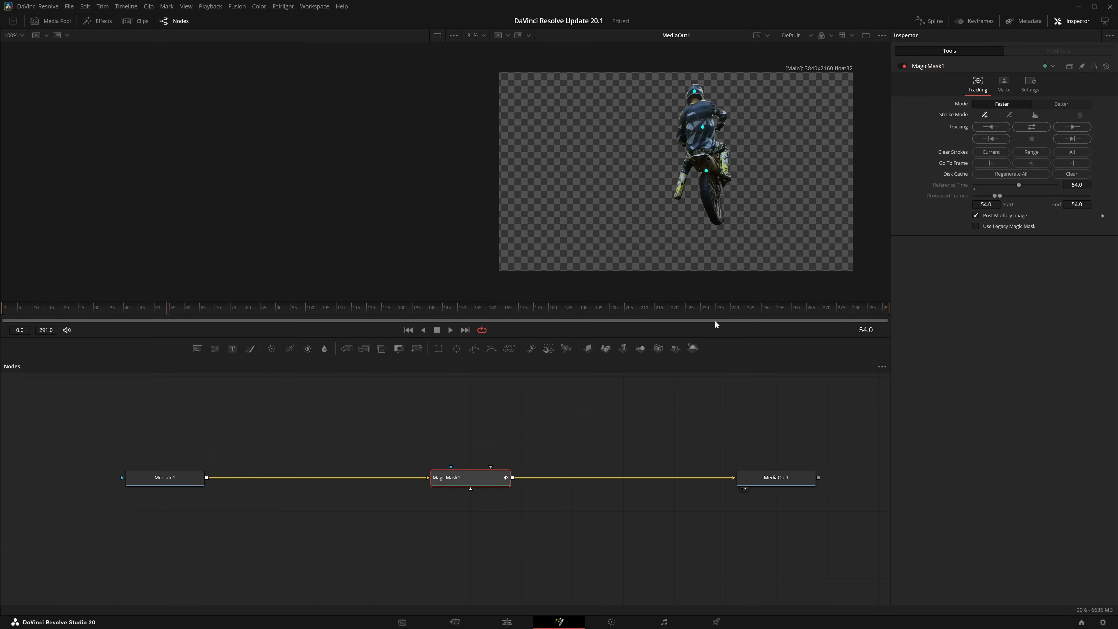